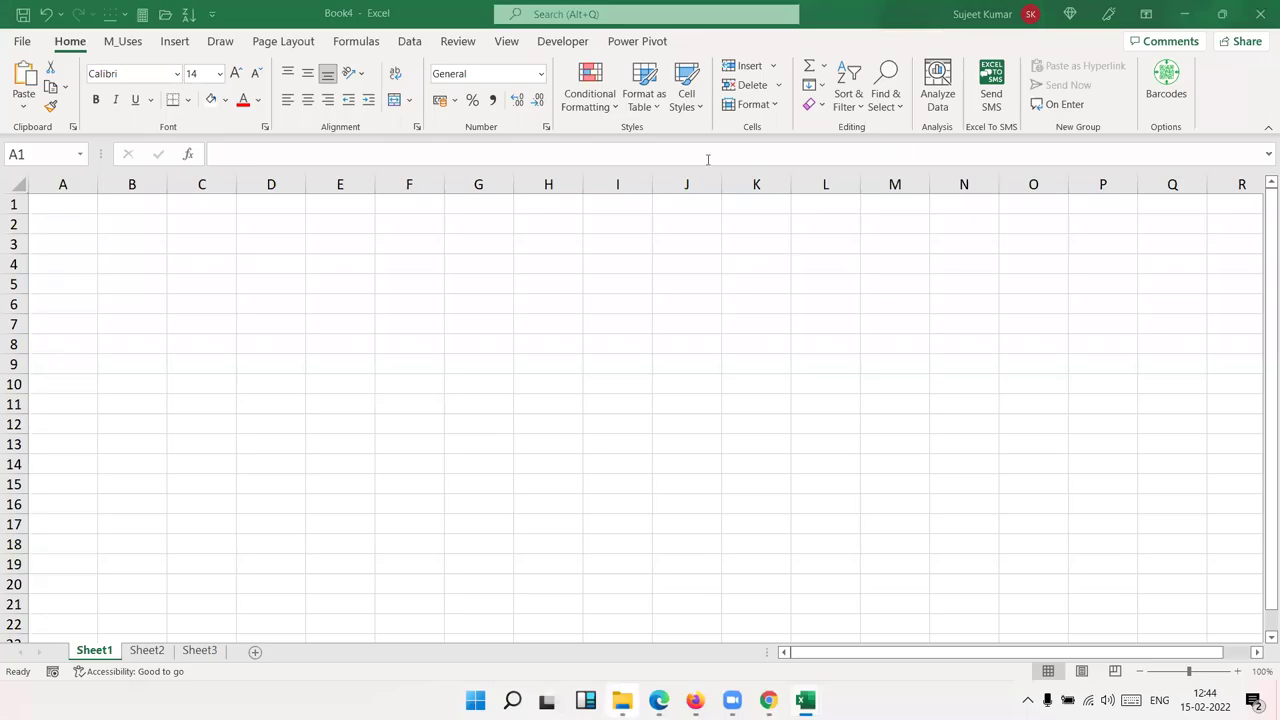
# Open Data > Get Data and browse its submenus down to From Other Sources > From Microsoft Query
pyautogui.click(406, 47)
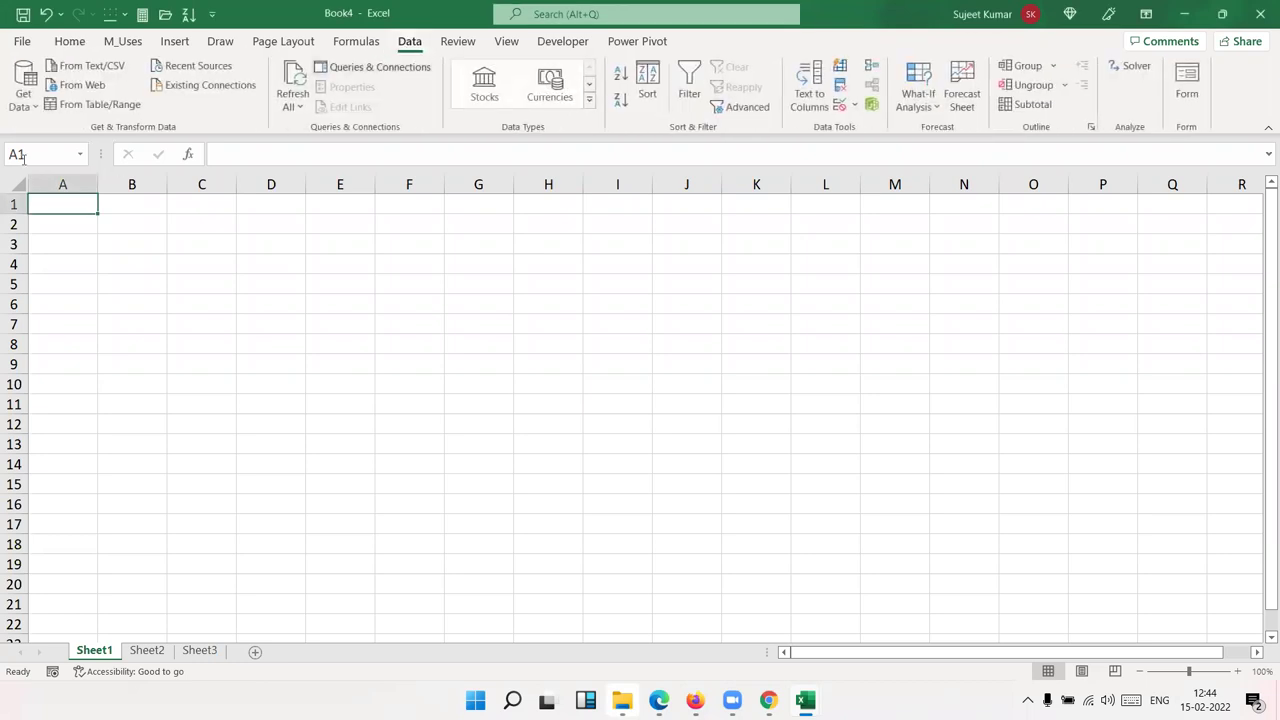
pyautogui.click(13, 98)
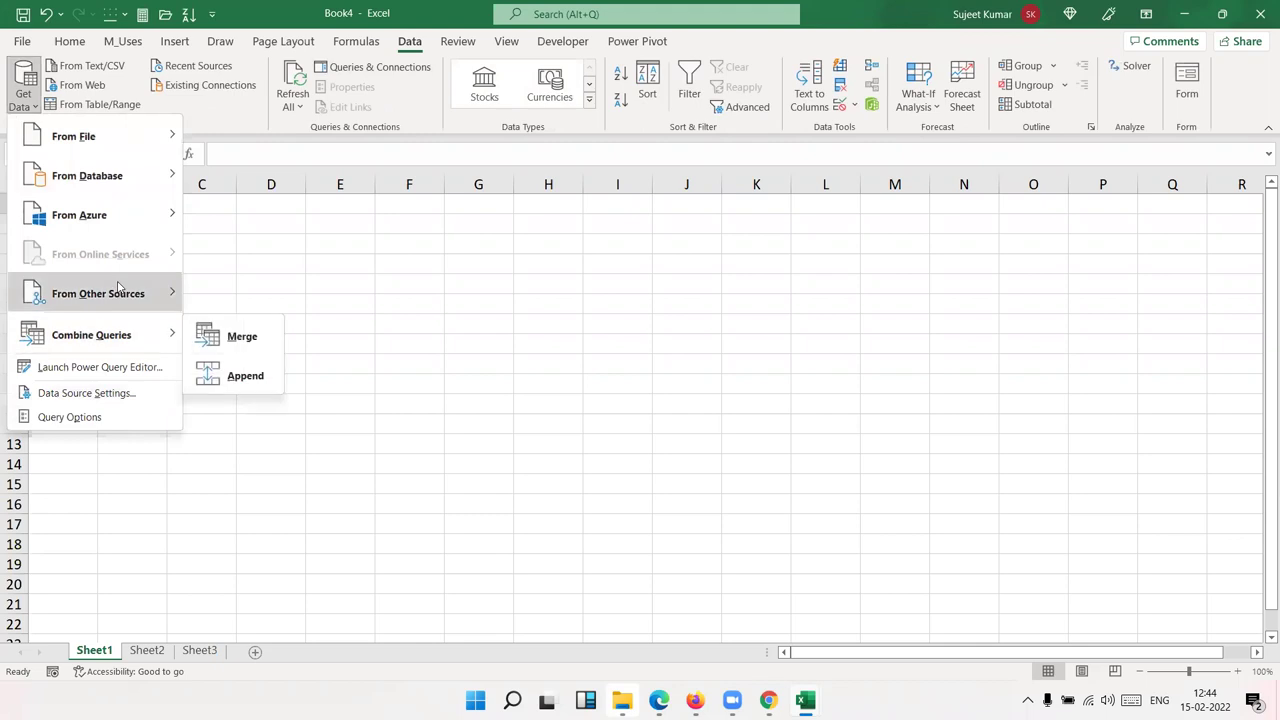
pyautogui.moveTo(118, 288)
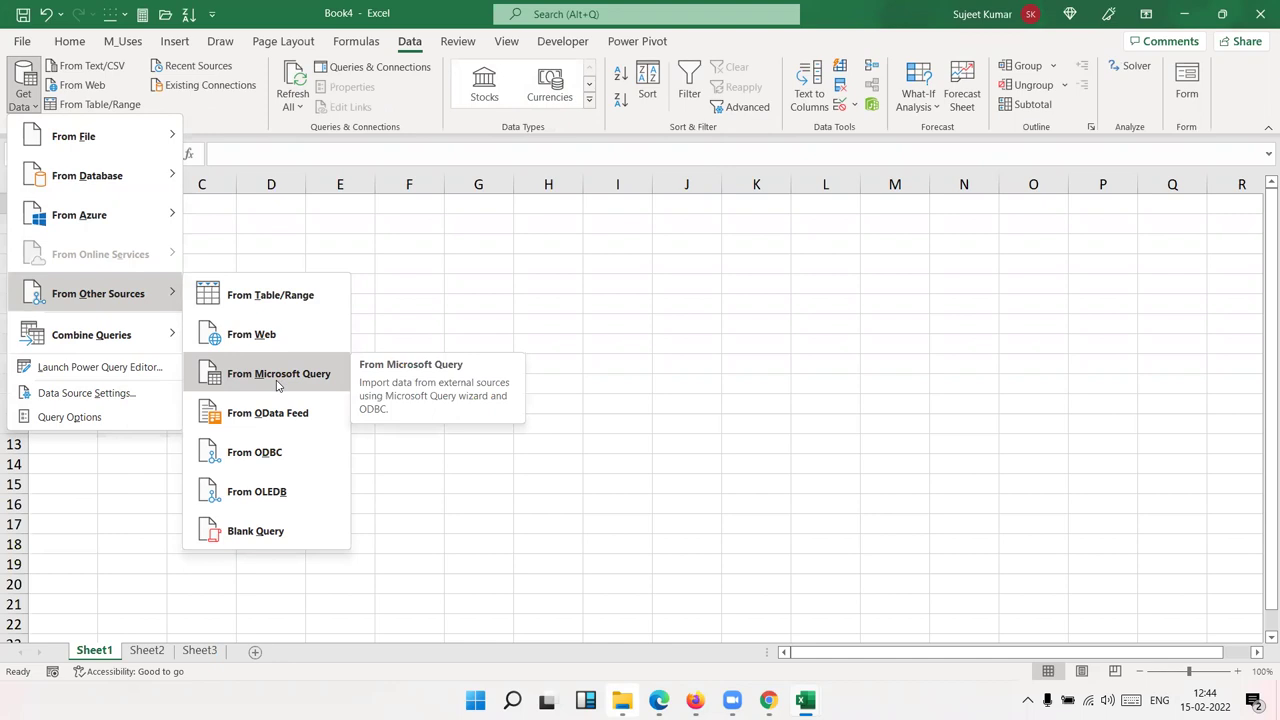
pyautogui.moveTo(121, 133)
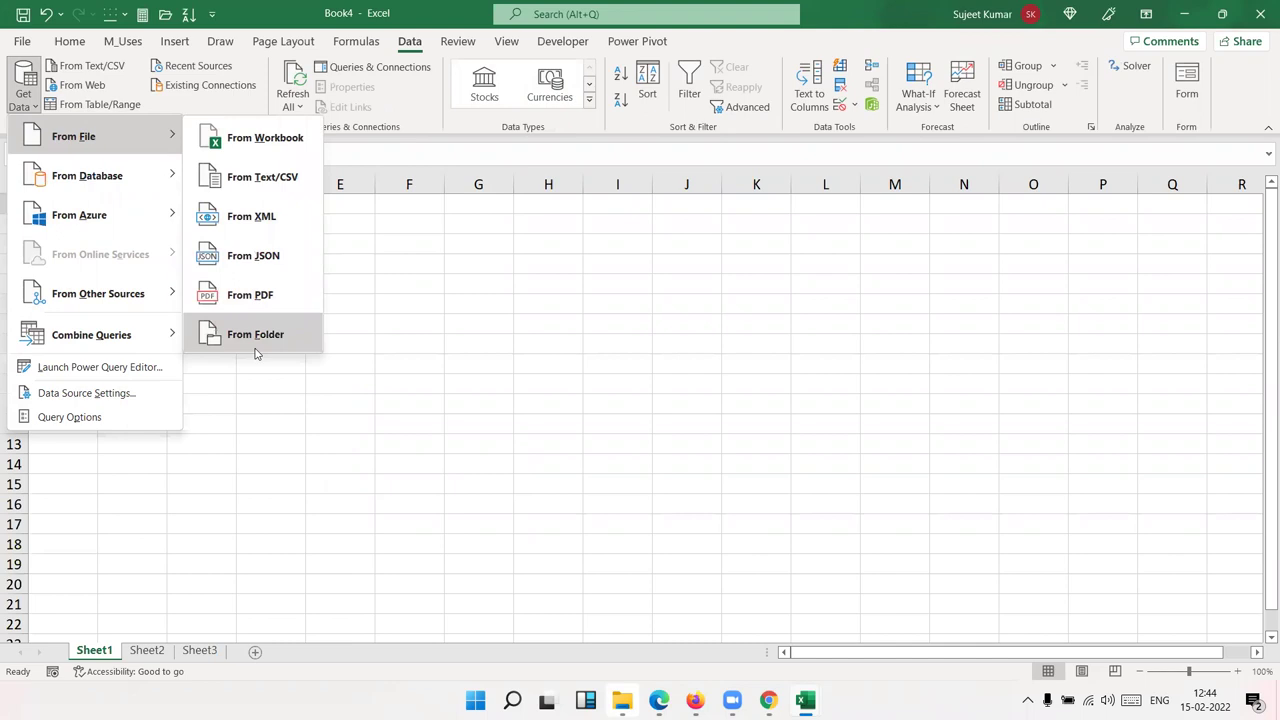
pyautogui.moveTo(137, 176)
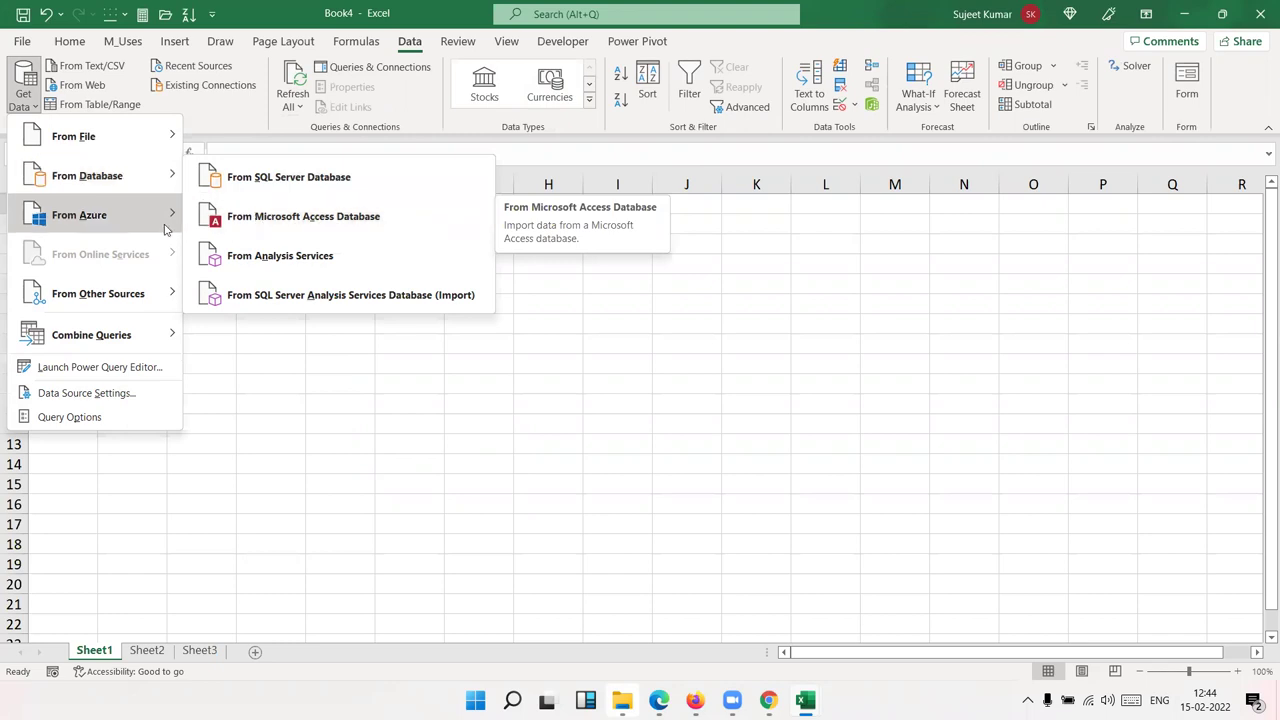
pyautogui.moveTo(165, 229)
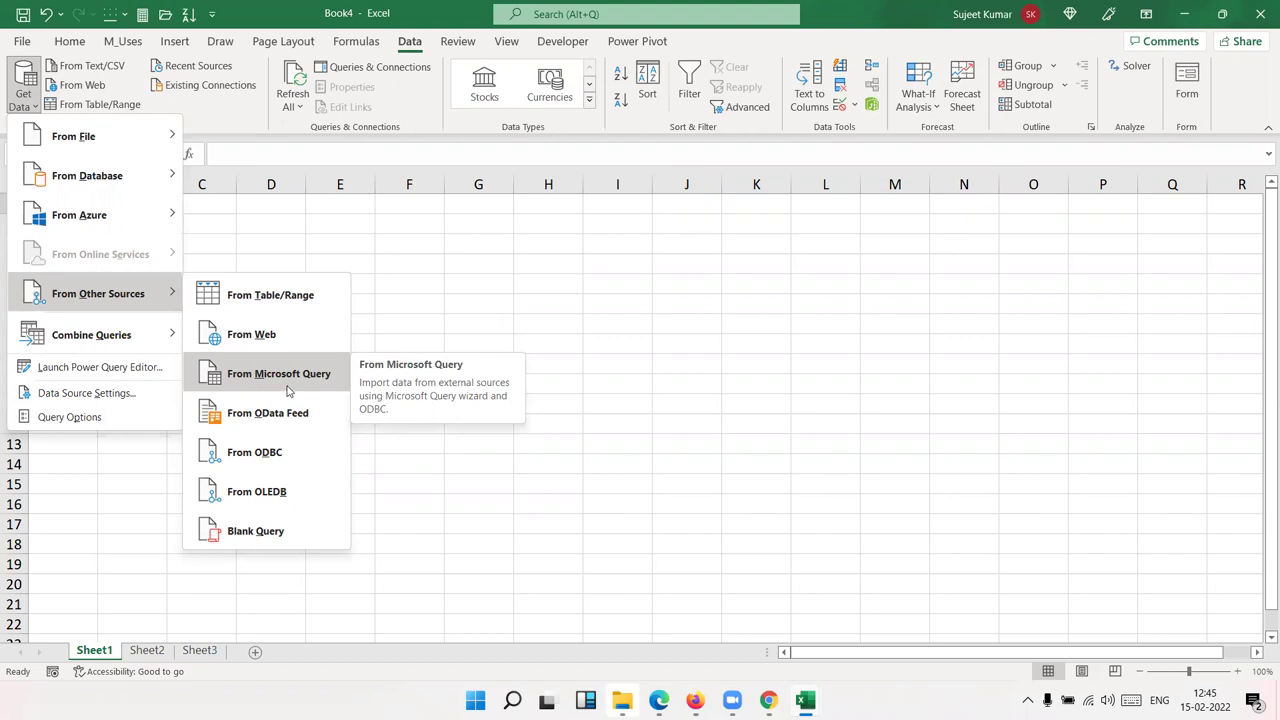
# Dismiss the import list, look over the File menu's Open options, and return to the worksheet
pyautogui.click(420, 200)
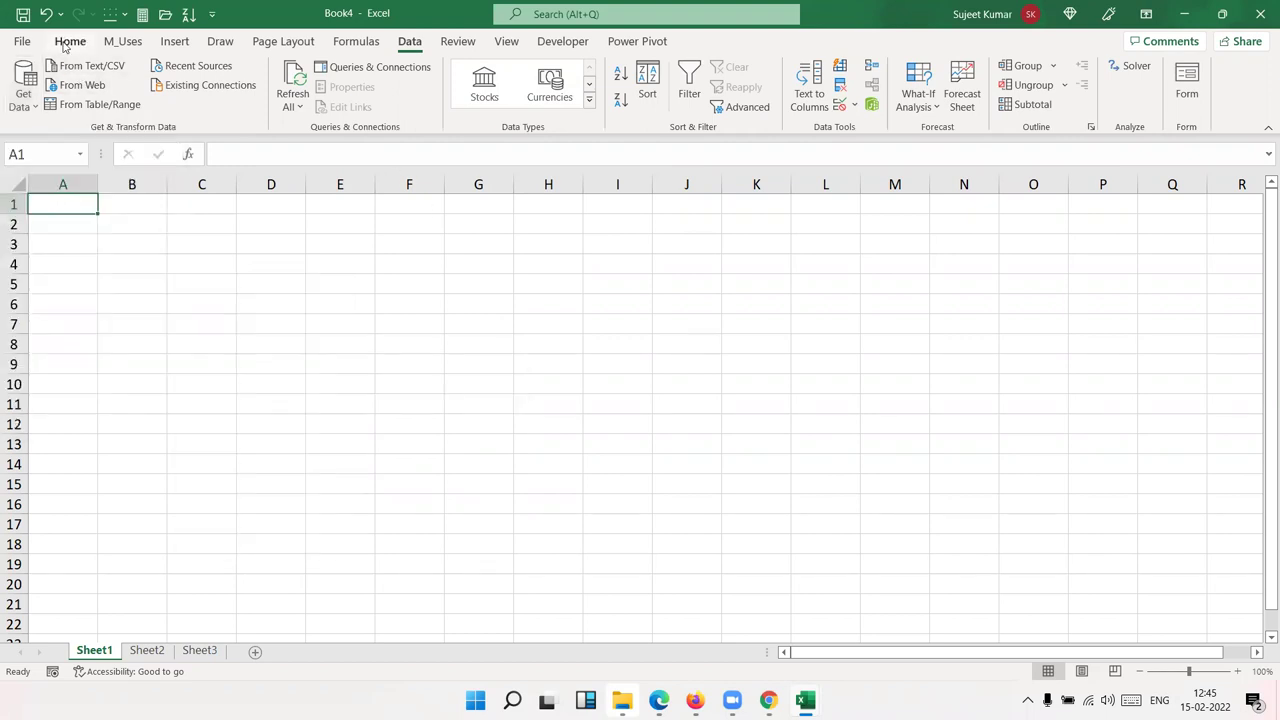
pyautogui.click(30, 42)
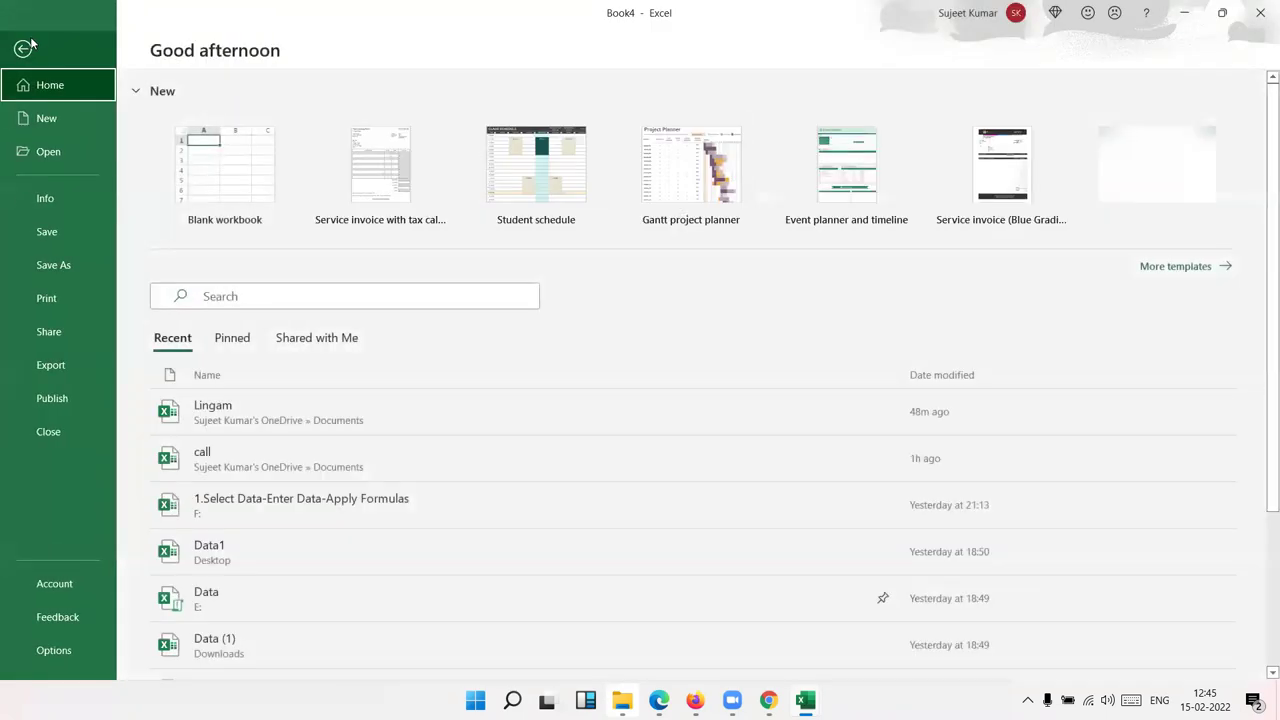
pyautogui.click(56, 161)
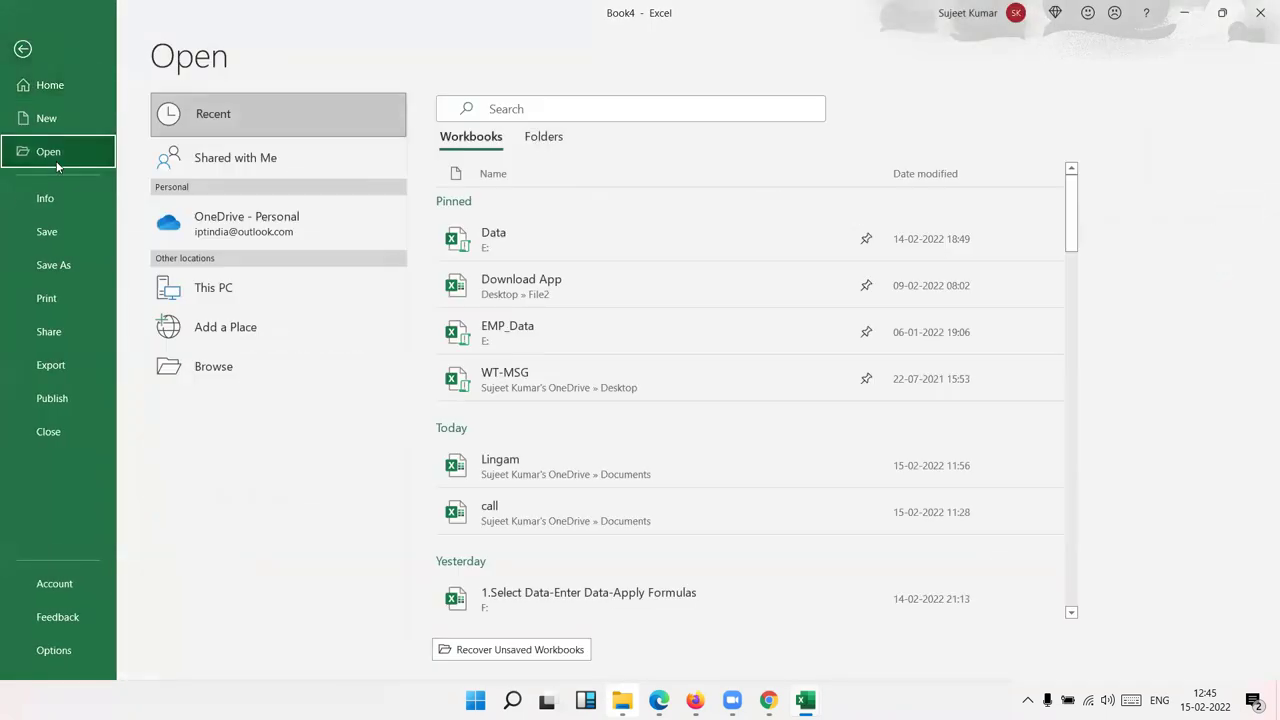
pyautogui.click(22, 48)
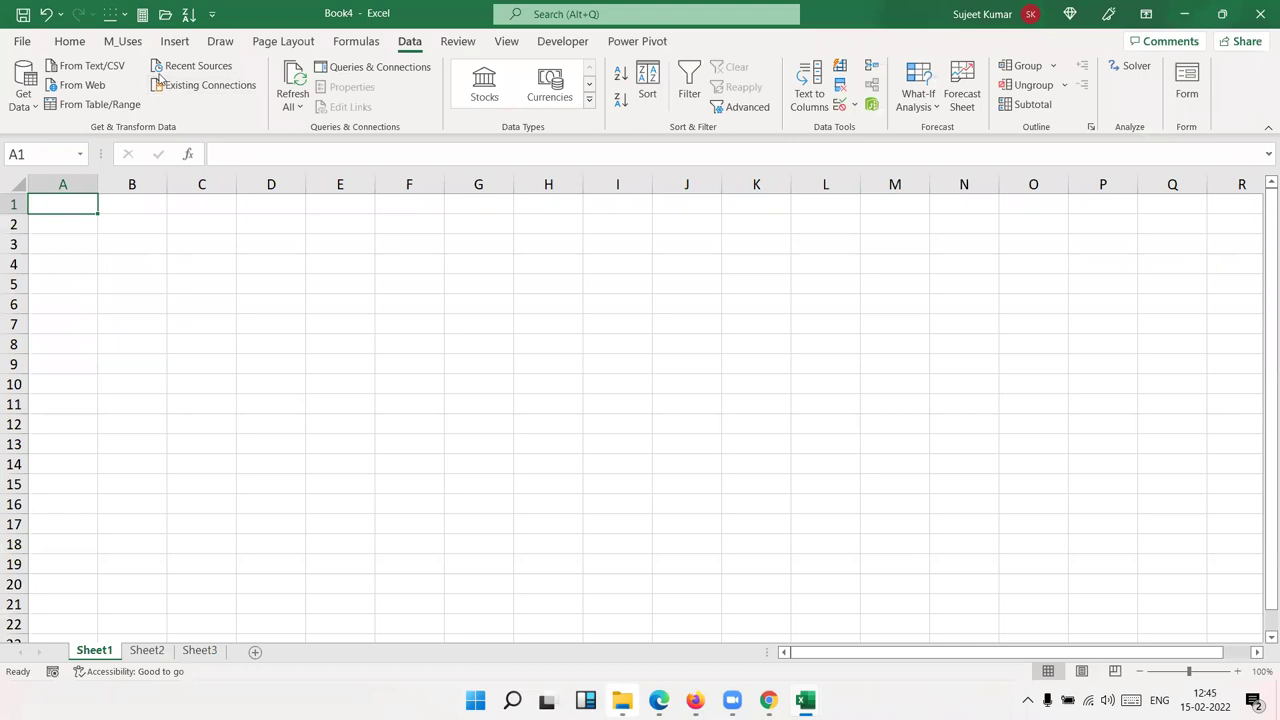
# Import the Data1 workbook via Get Data > From File > From Workbook
pyautogui.click(23, 90)
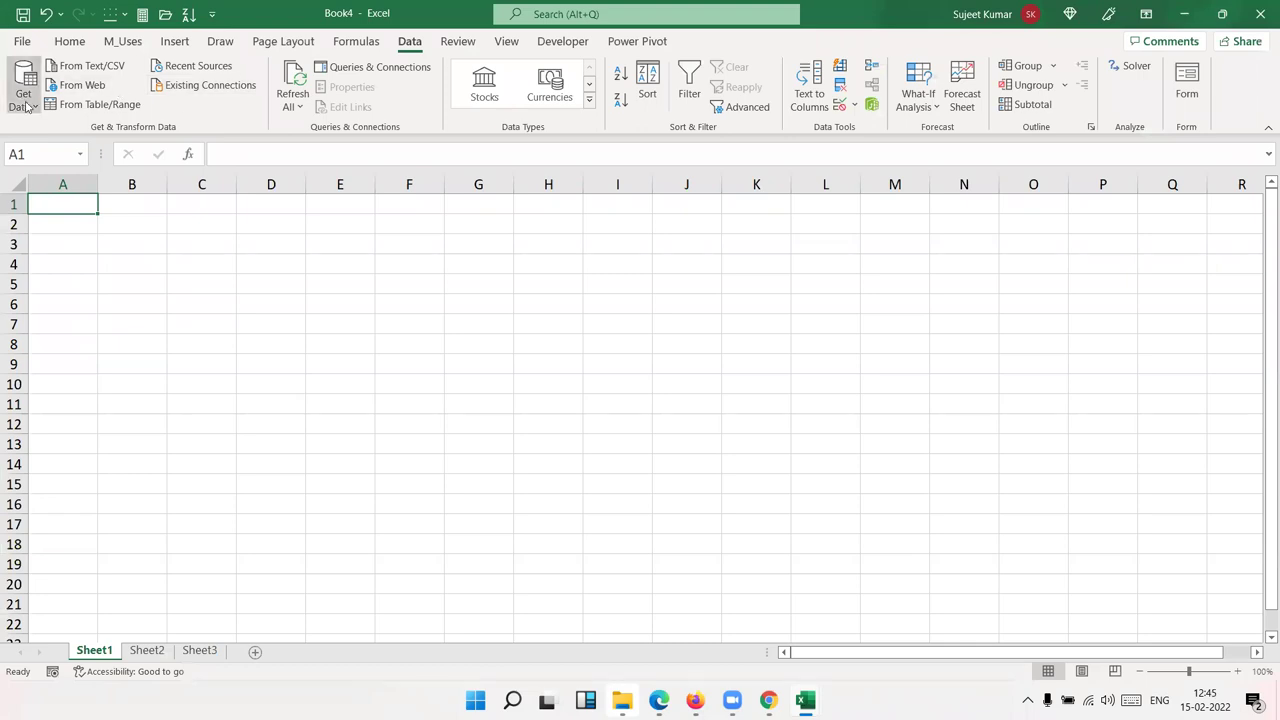
pyautogui.click(238, 148)
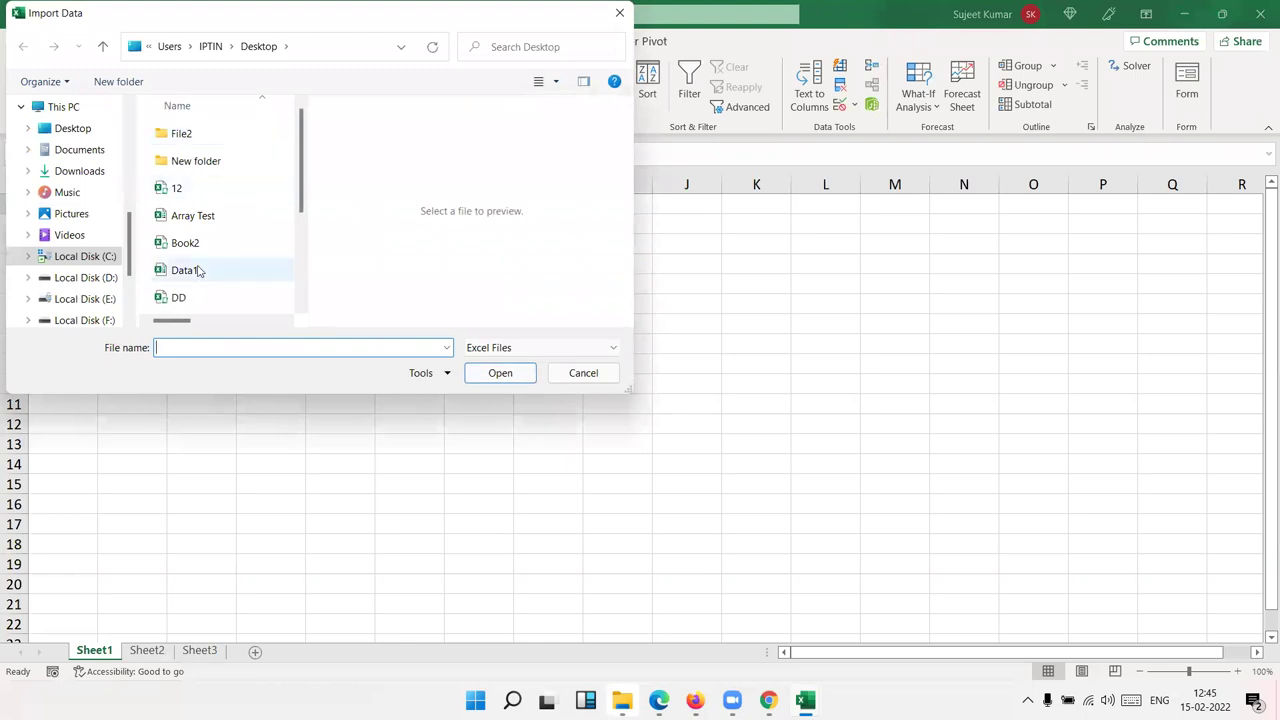
pyautogui.click(200, 270)
pyautogui.click(497, 373)
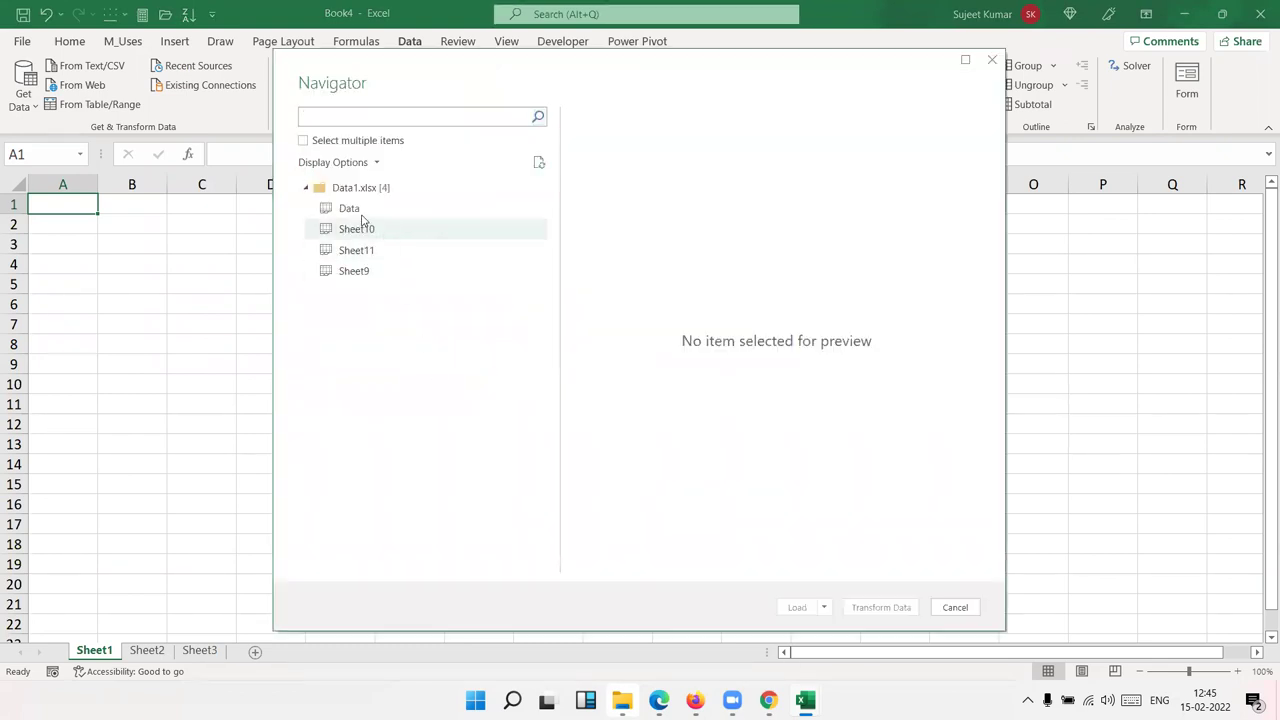
# Preview the Data sheet in the Navigator and load it as an 804-row table
pyautogui.click(358, 210)
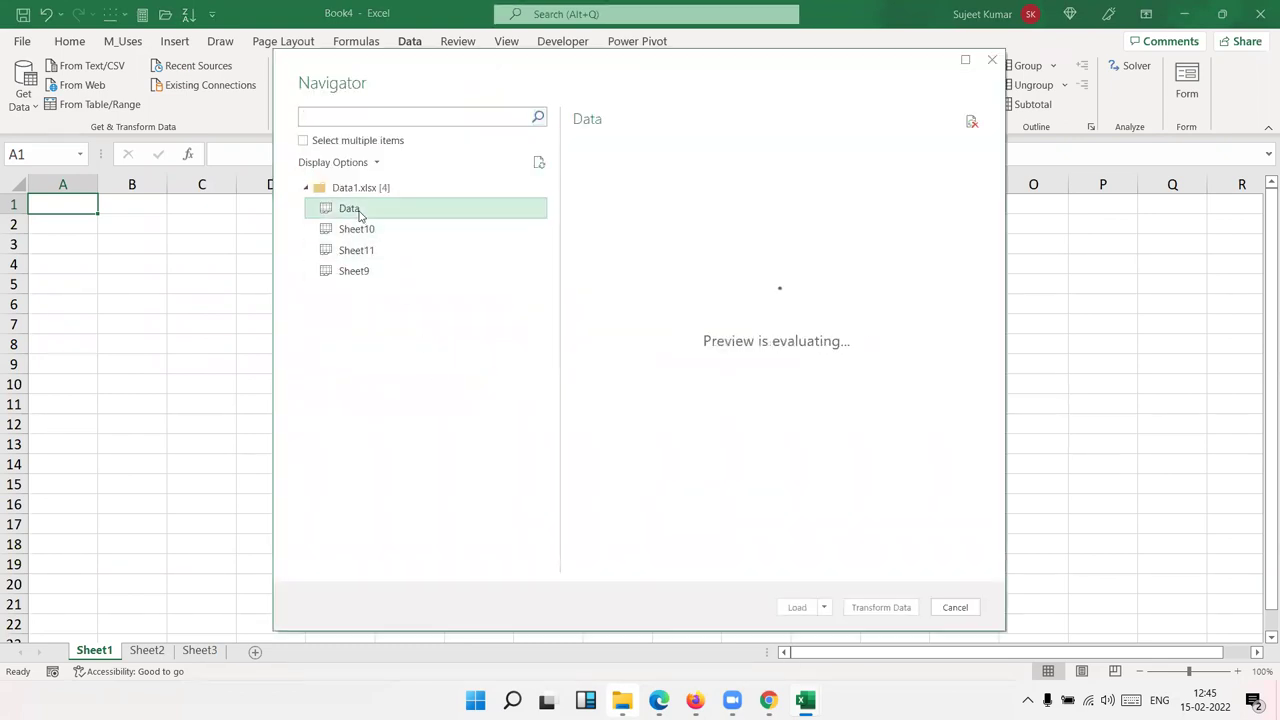
pyautogui.click(809, 609)
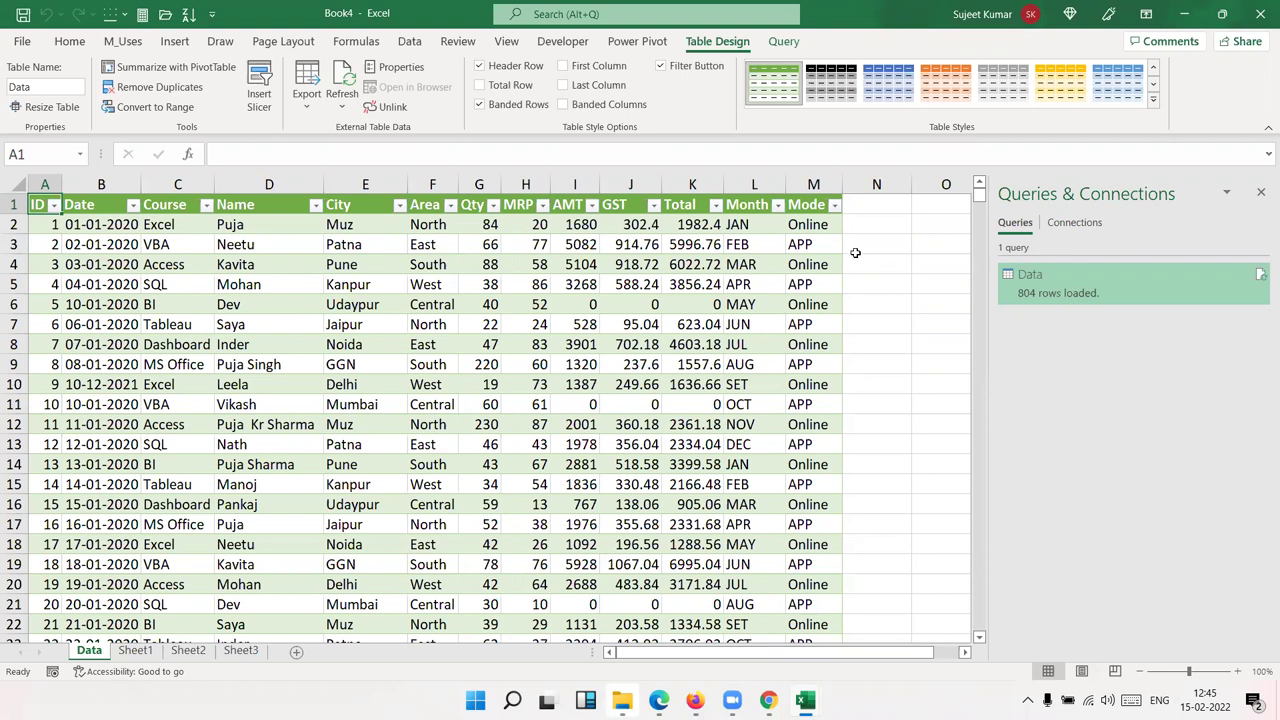
# Check cells M3 and E4, then edit the Data query in Power Query Editor
pyautogui.click(808, 240)
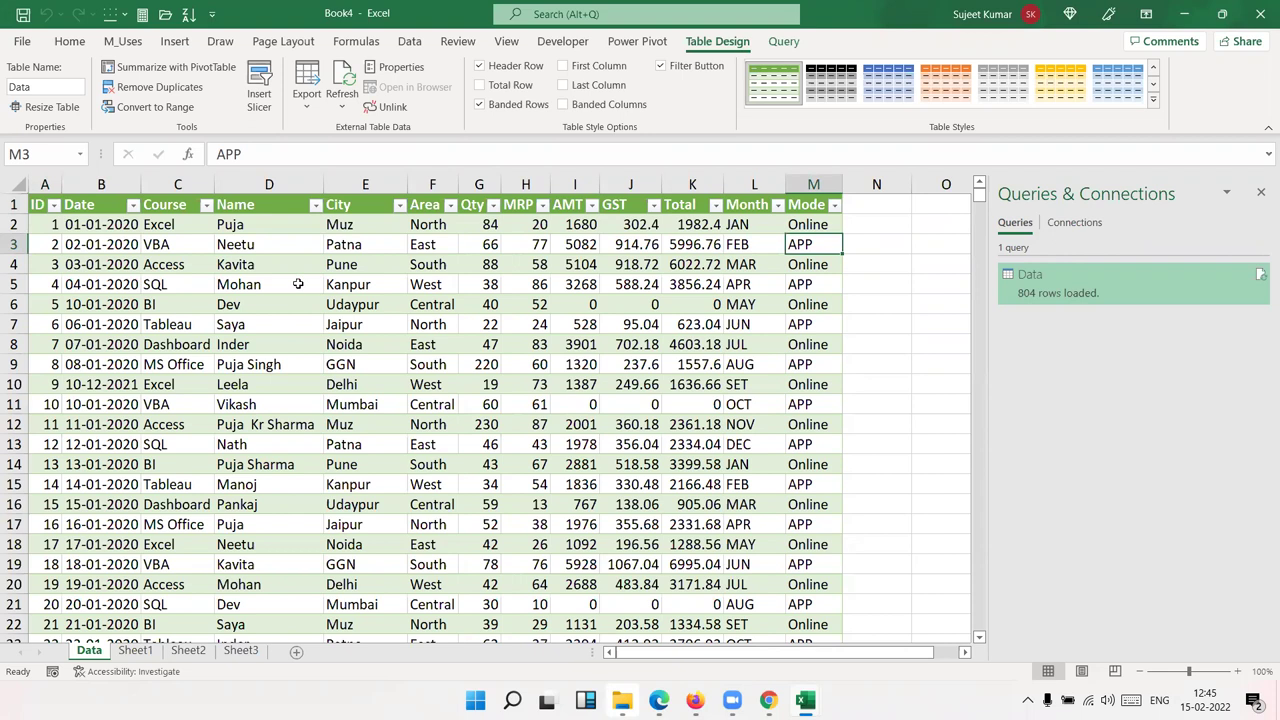
pyautogui.click(338, 268)
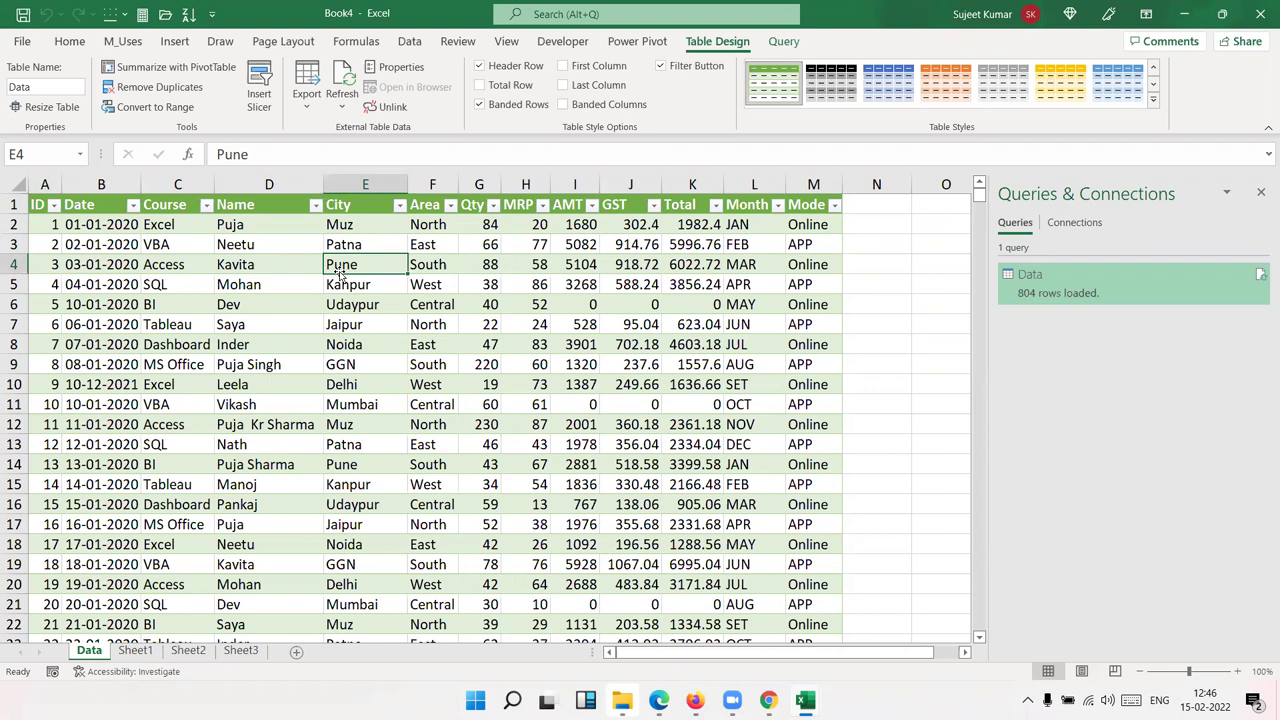
pyautogui.rightClick(1022, 290)
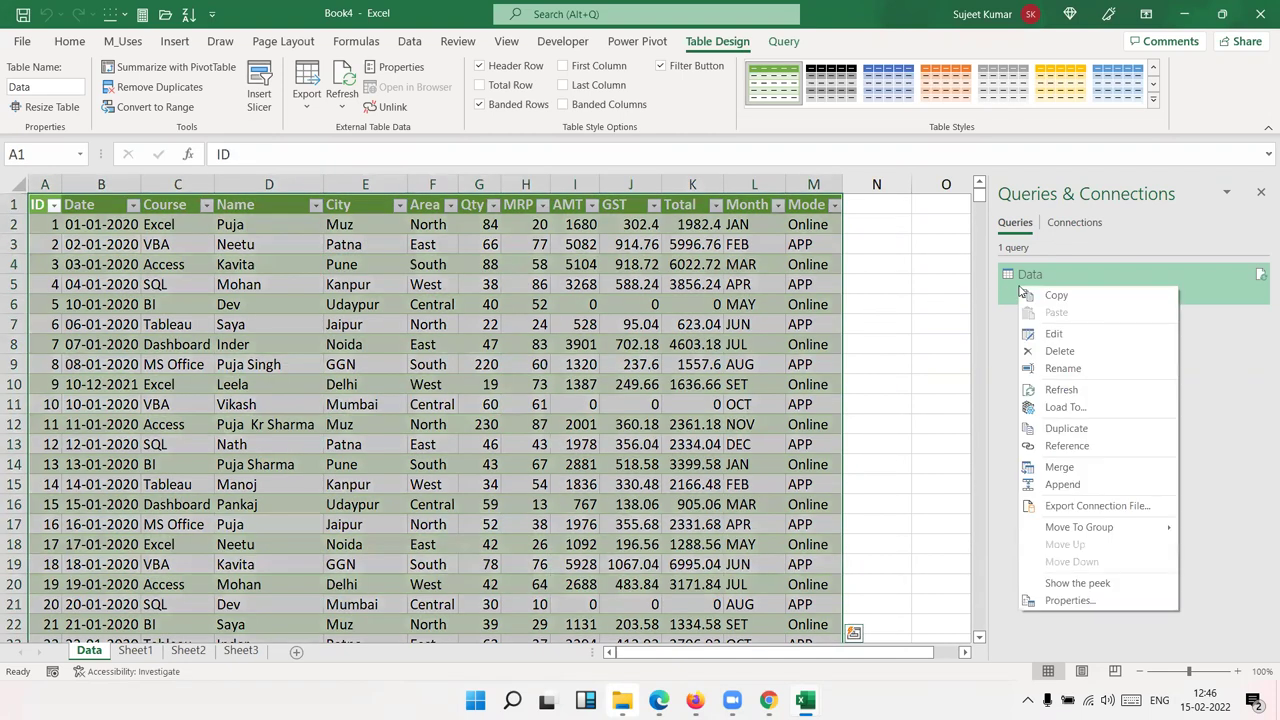
pyautogui.click(1030, 334)
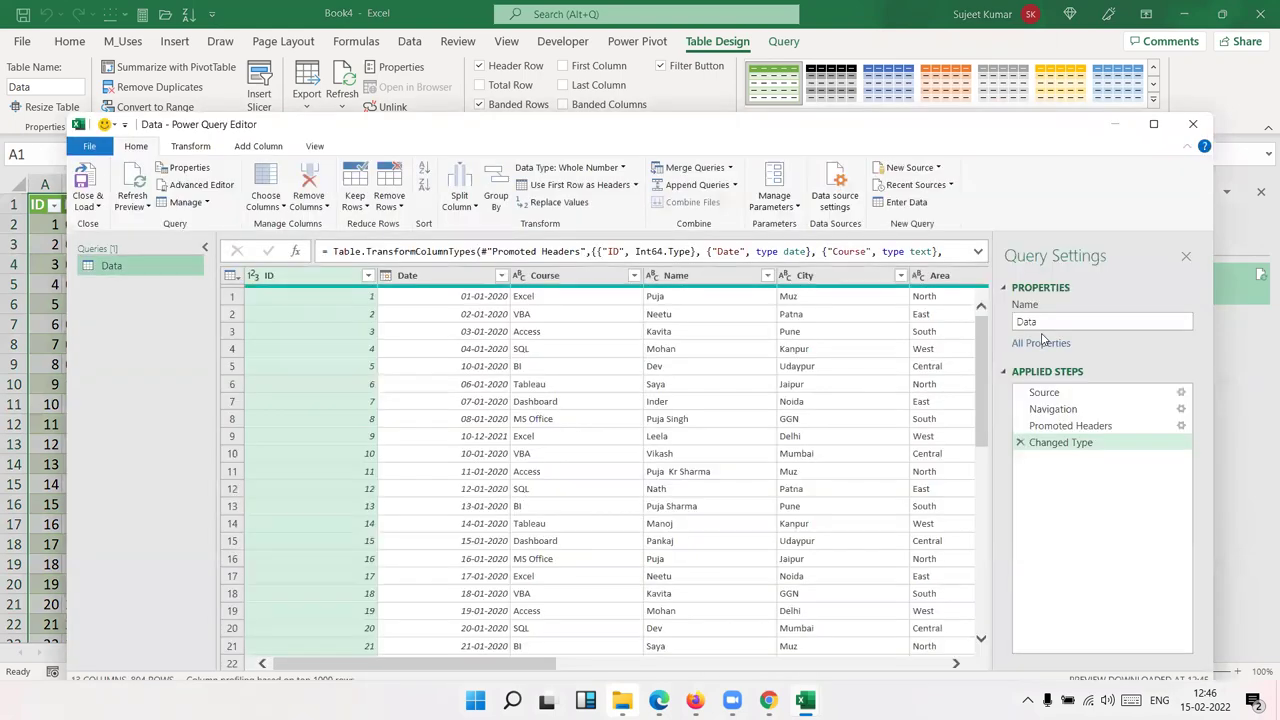
pyautogui.click(674, 318)
pyautogui.press('Right')
pyautogui.press('Right')
pyautogui.press('Right')
pyautogui.press('Right')
pyautogui.press('Right')
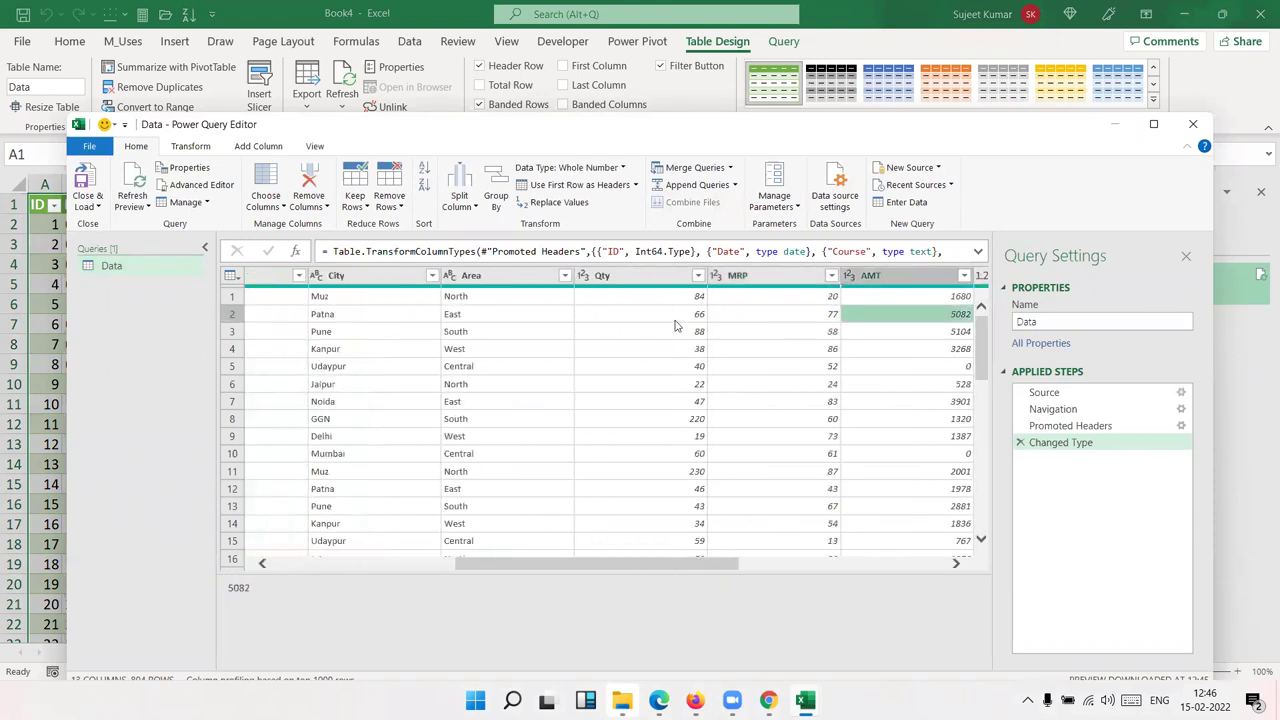
pyautogui.press('Right')
pyautogui.press('Right')
pyautogui.press('Right')
pyautogui.press('Right')
pyautogui.press('Left')
pyautogui.press('Left')
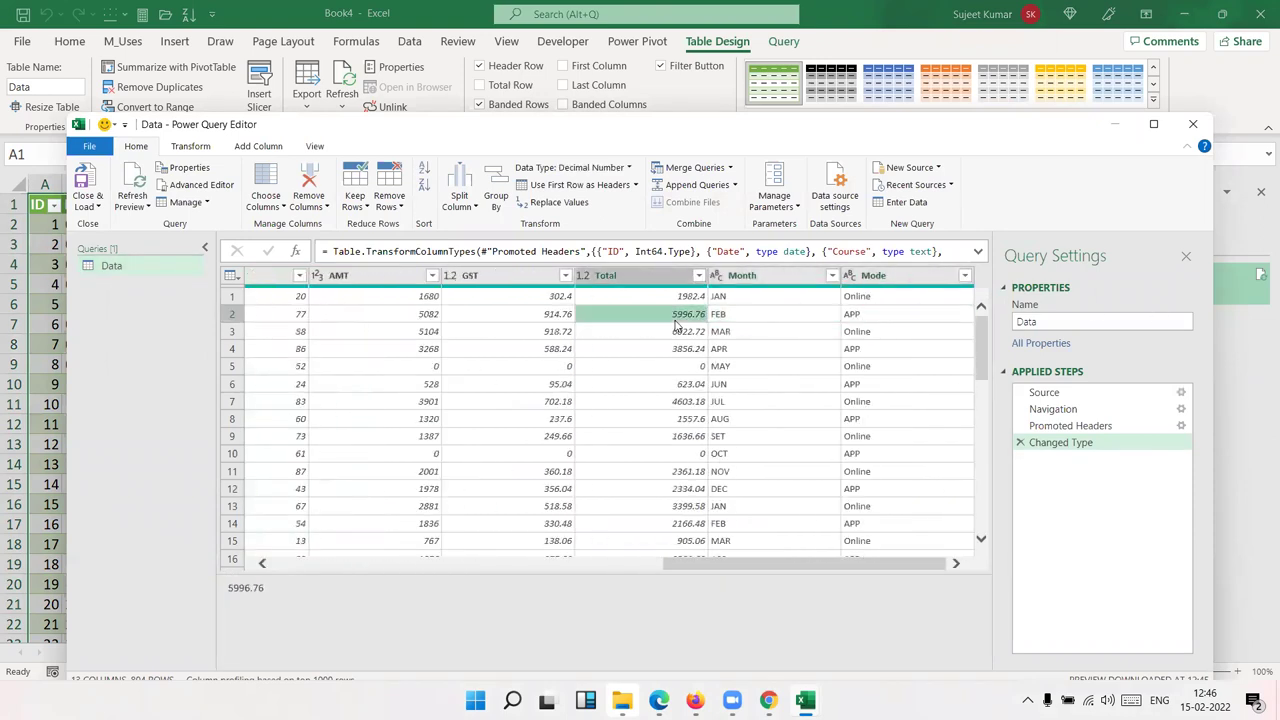
pyautogui.press('Left')
pyautogui.press('Left')
pyautogui.press('Left')
pyautogui.press('Left')
pyautogui.press('Left')
pyautogui.press('Left')
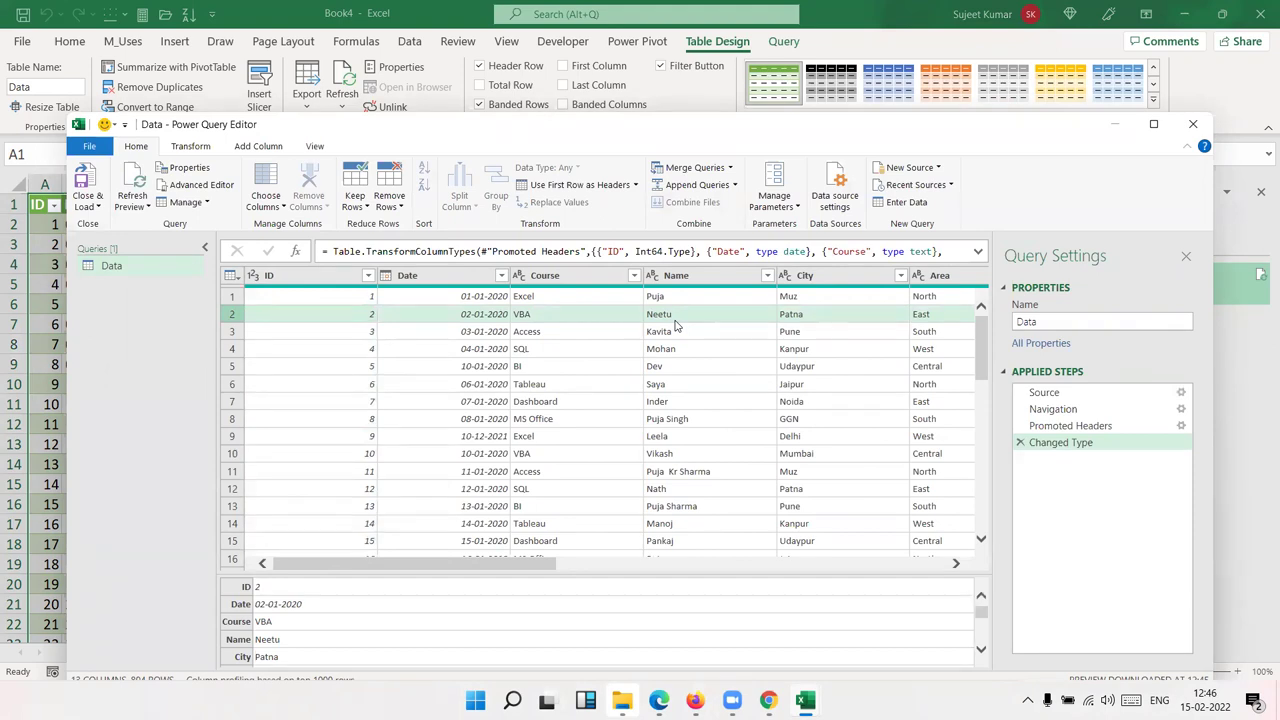
# Close Power Query Editor and permanently delete the loaded Data sheet
pyautogui.click(1193, 126)
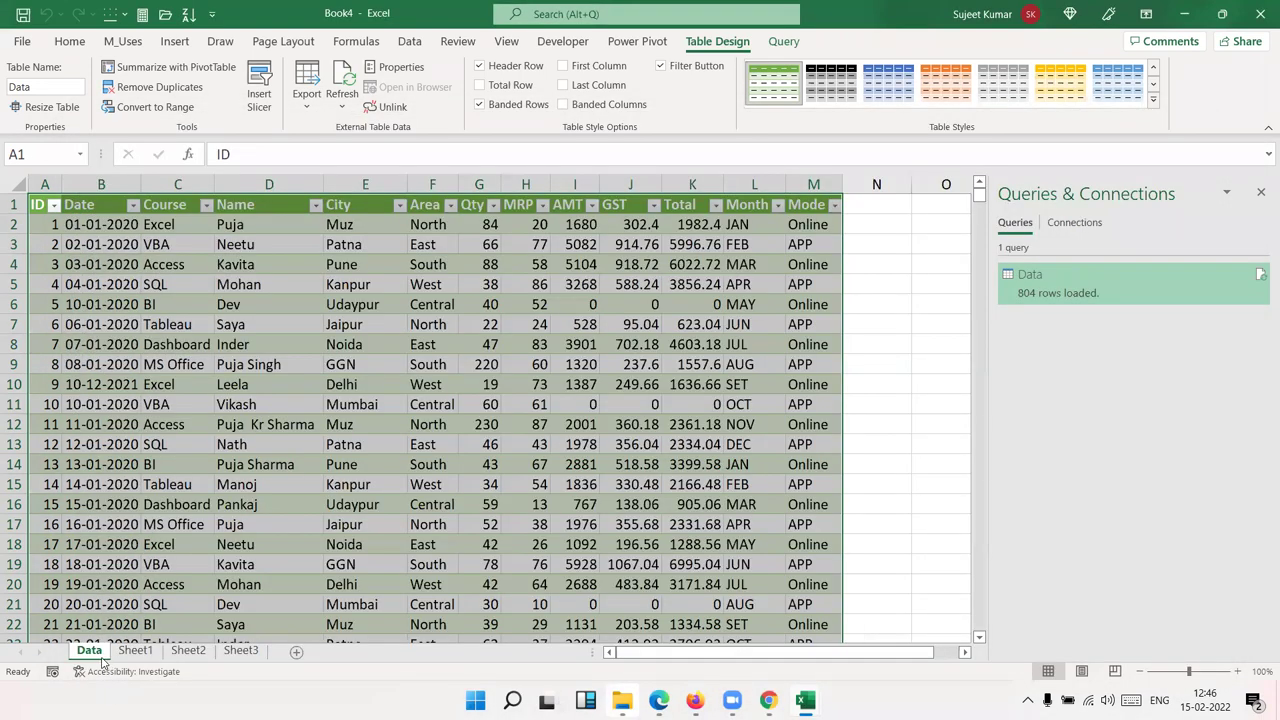
pyautogui.rightClick(100, 655)
pyautogui.click(150, 449)
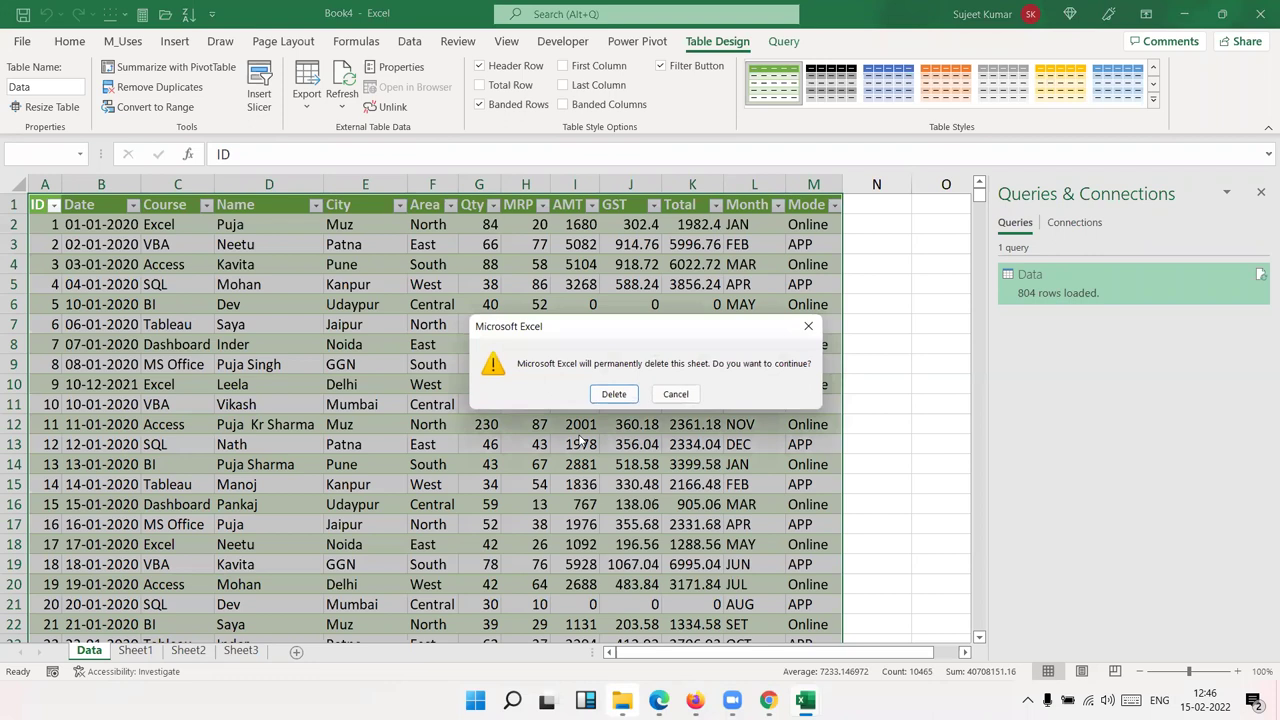
pyautogui.click(613, 394)
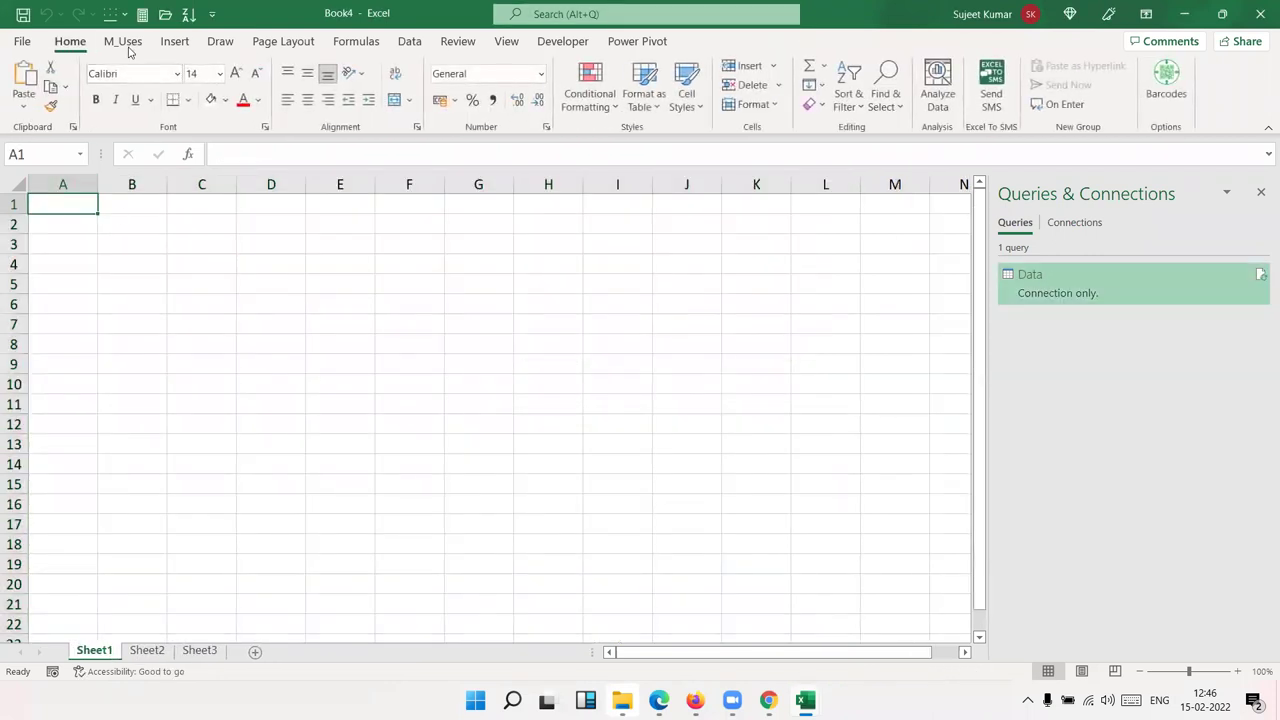
# Start an import via Get Data > From Other Sources > From Microsoft Query
pyautogui.click(409, 42)
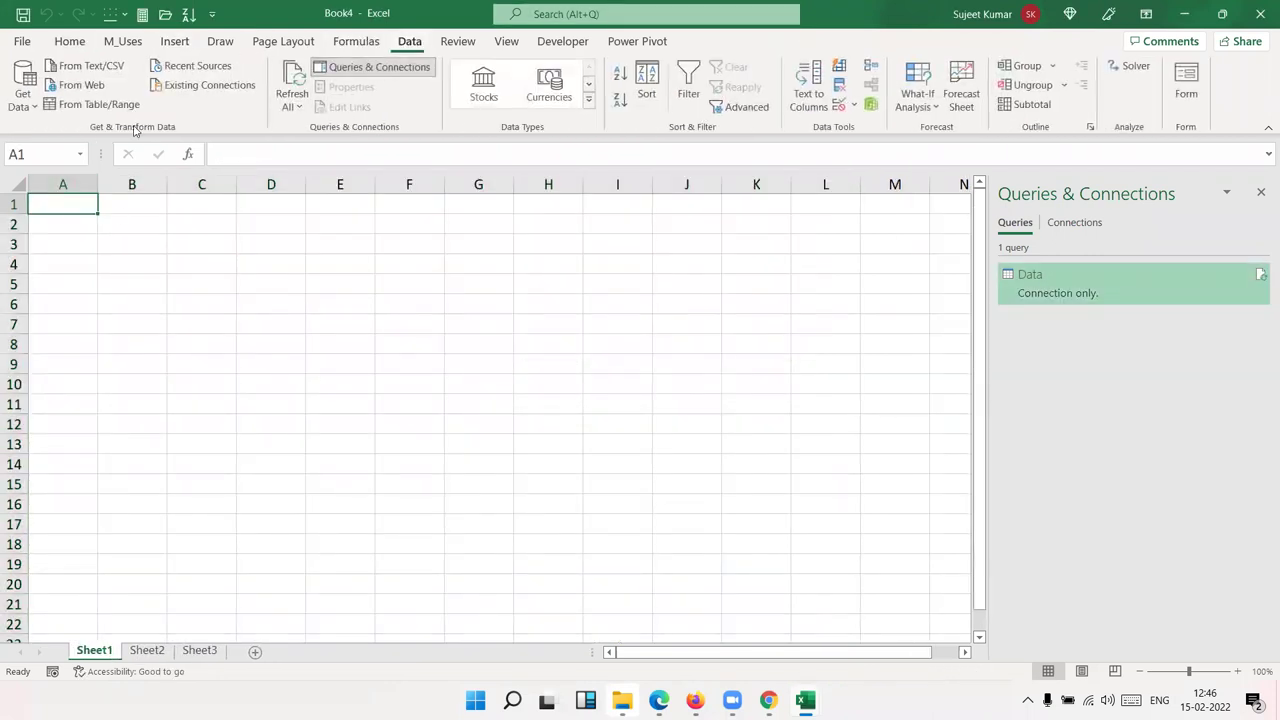
pyautogui.click(28, 108)
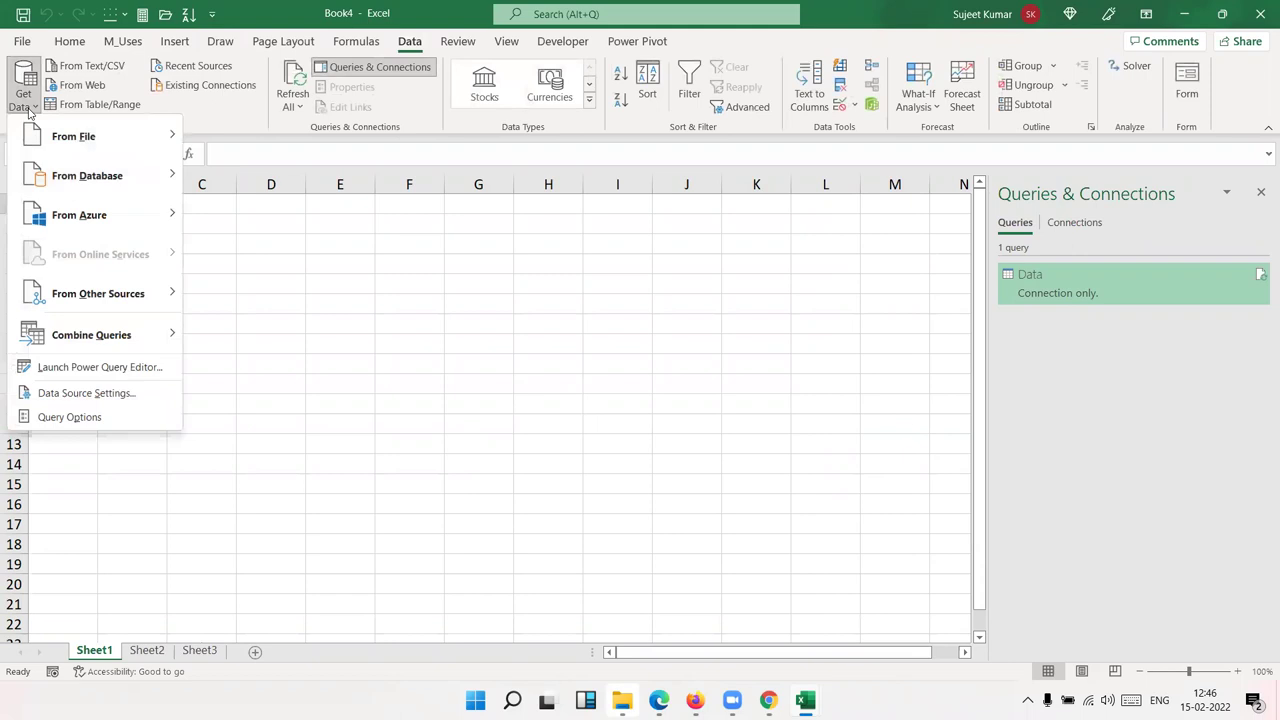
pyautogui.moveTo(41, 310)
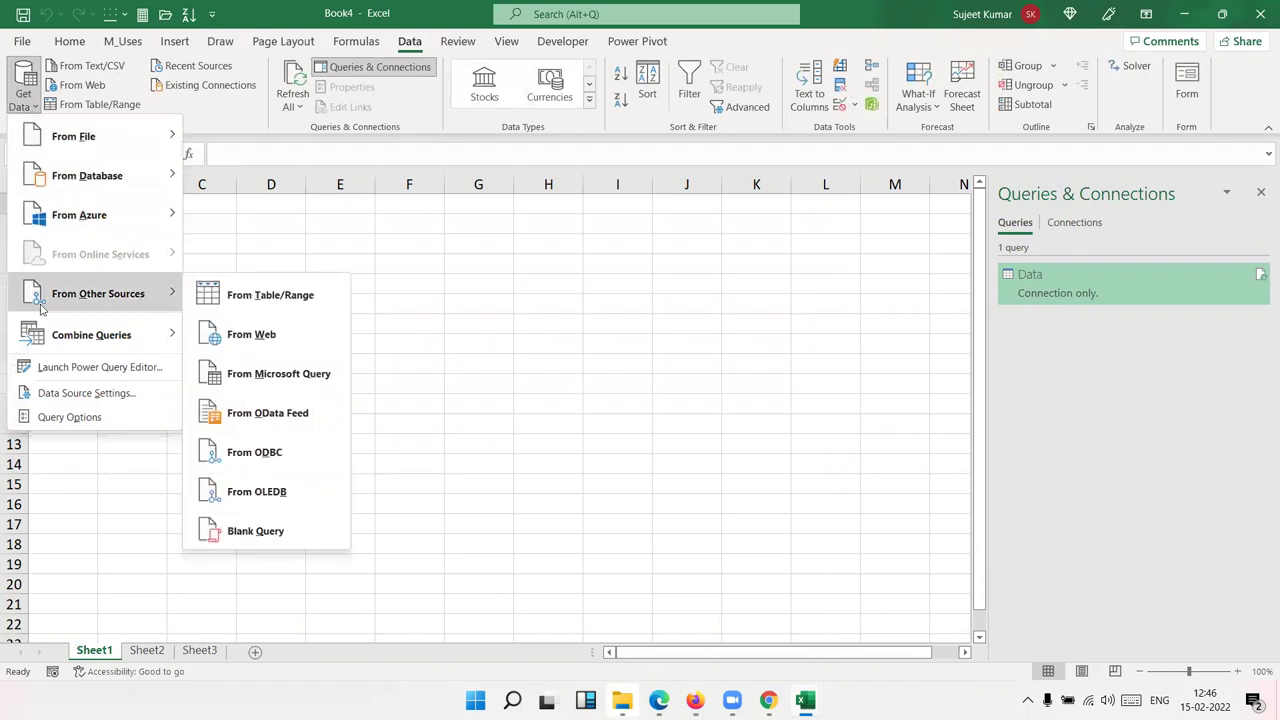
pyautogui.click(290, 375)
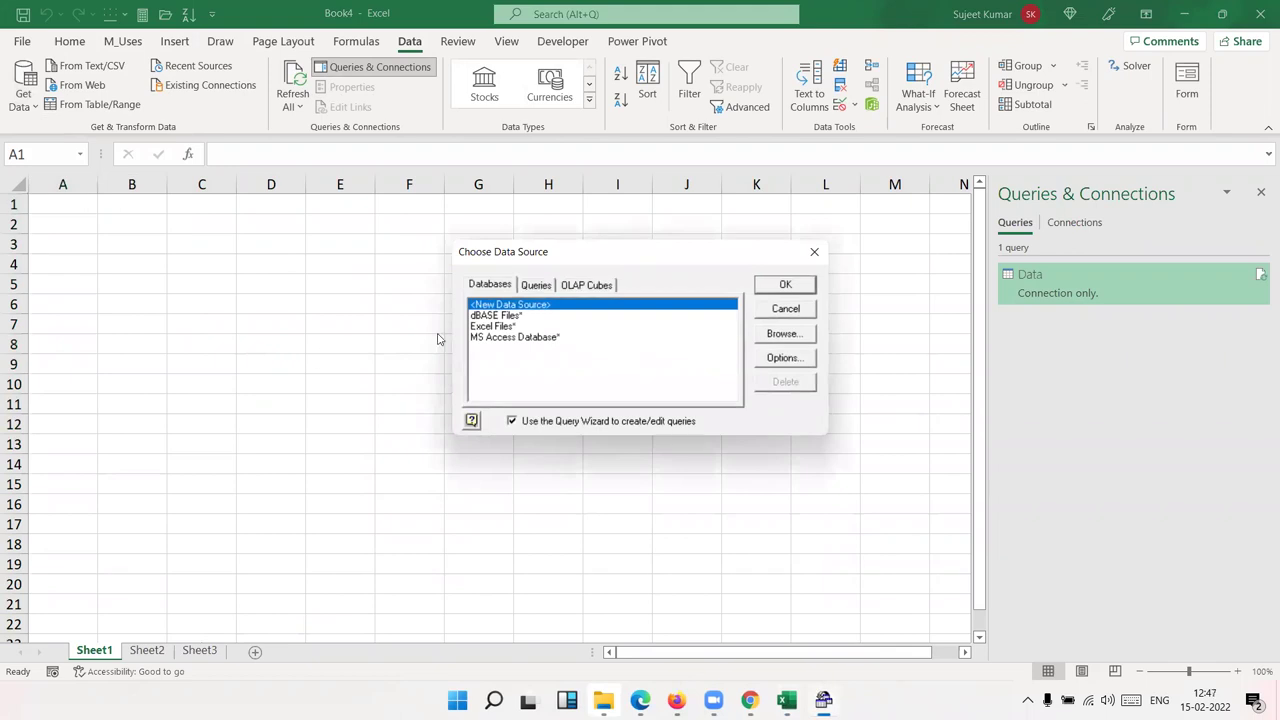
# Choose Excel Files as the data source and select Data1.xlsx from the Desktop folder
pyautogui.click(484, 327)
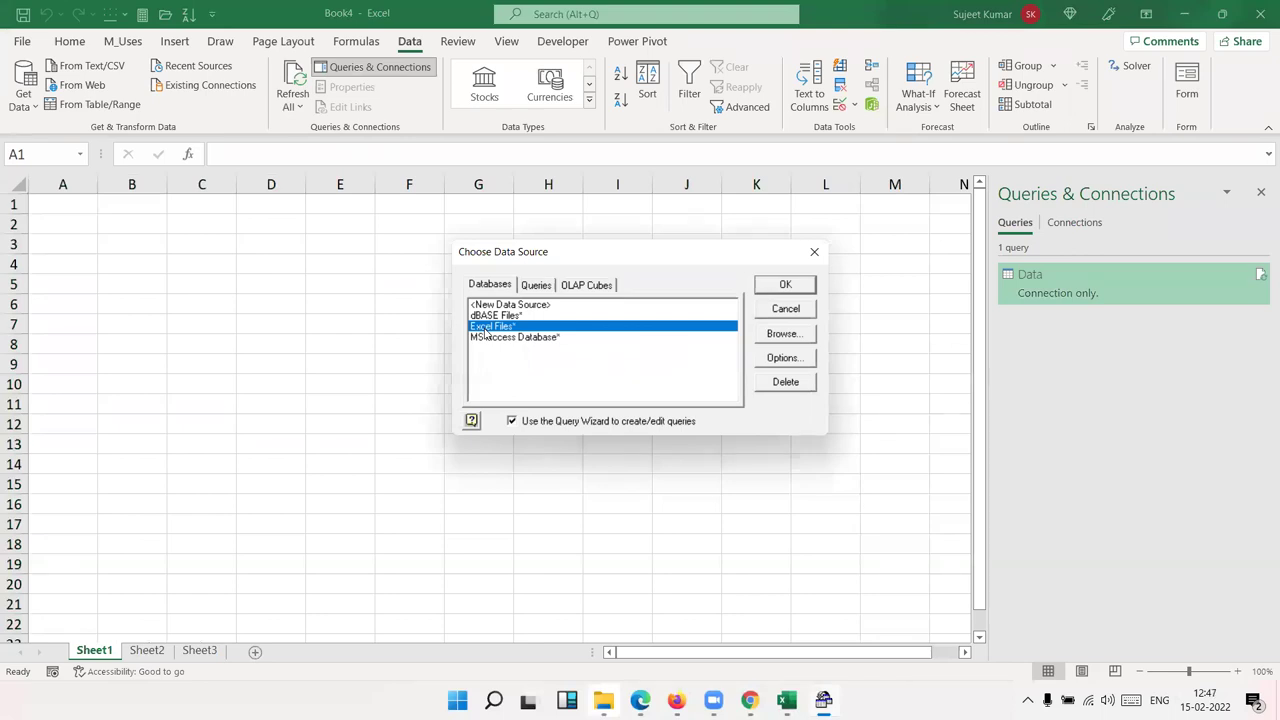
pyautogui.click(788, 289)
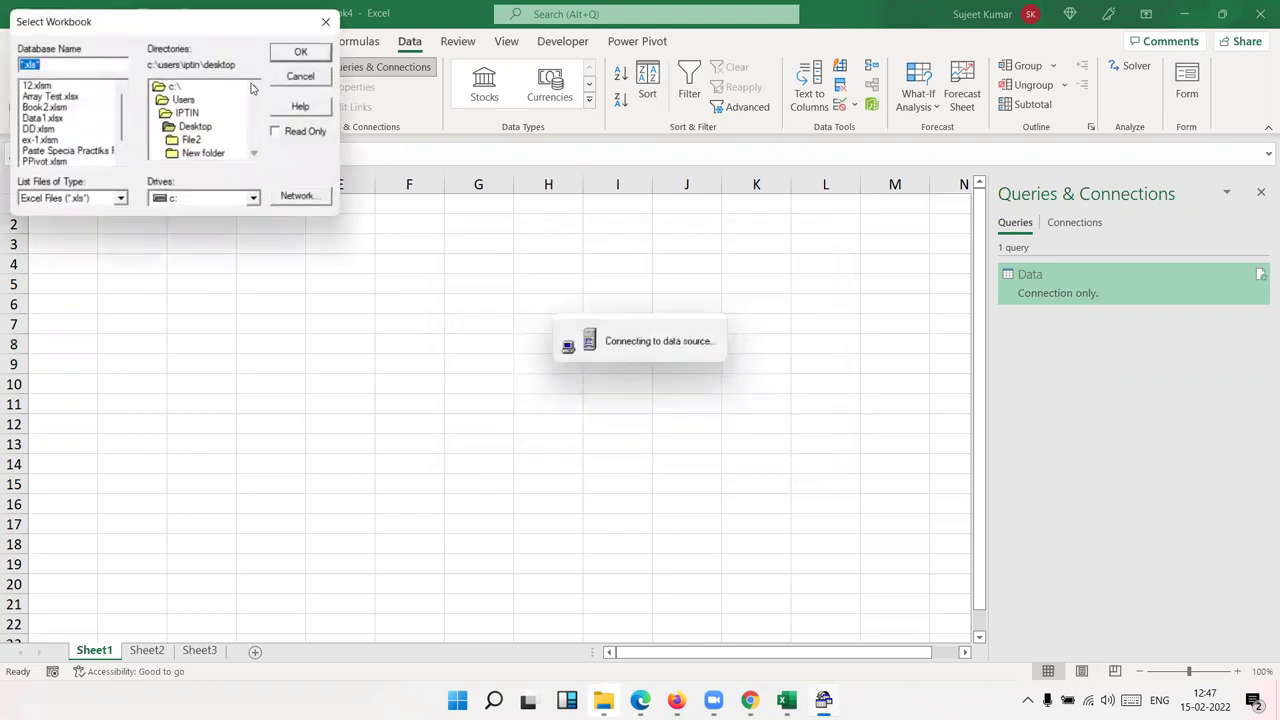
pyautogui.moveTo(173, 33); pyautogui.dragTo(409, 174)
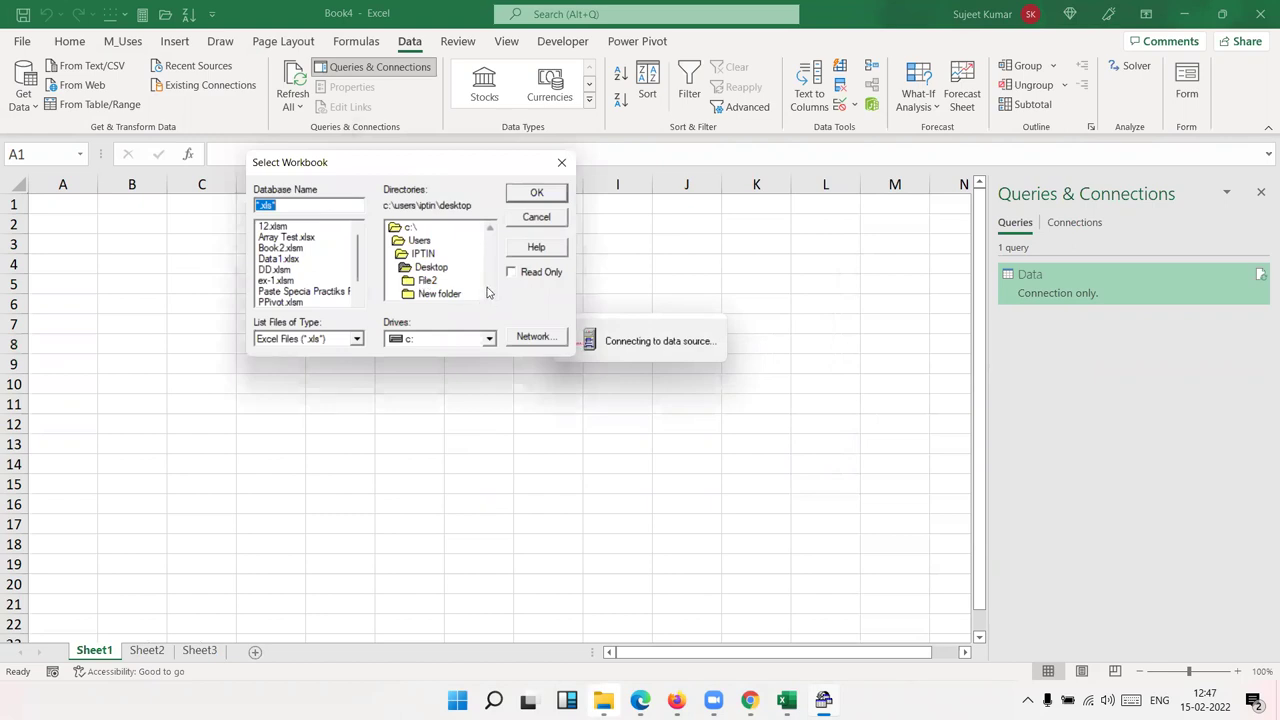
pyautogui.click(441, 271)
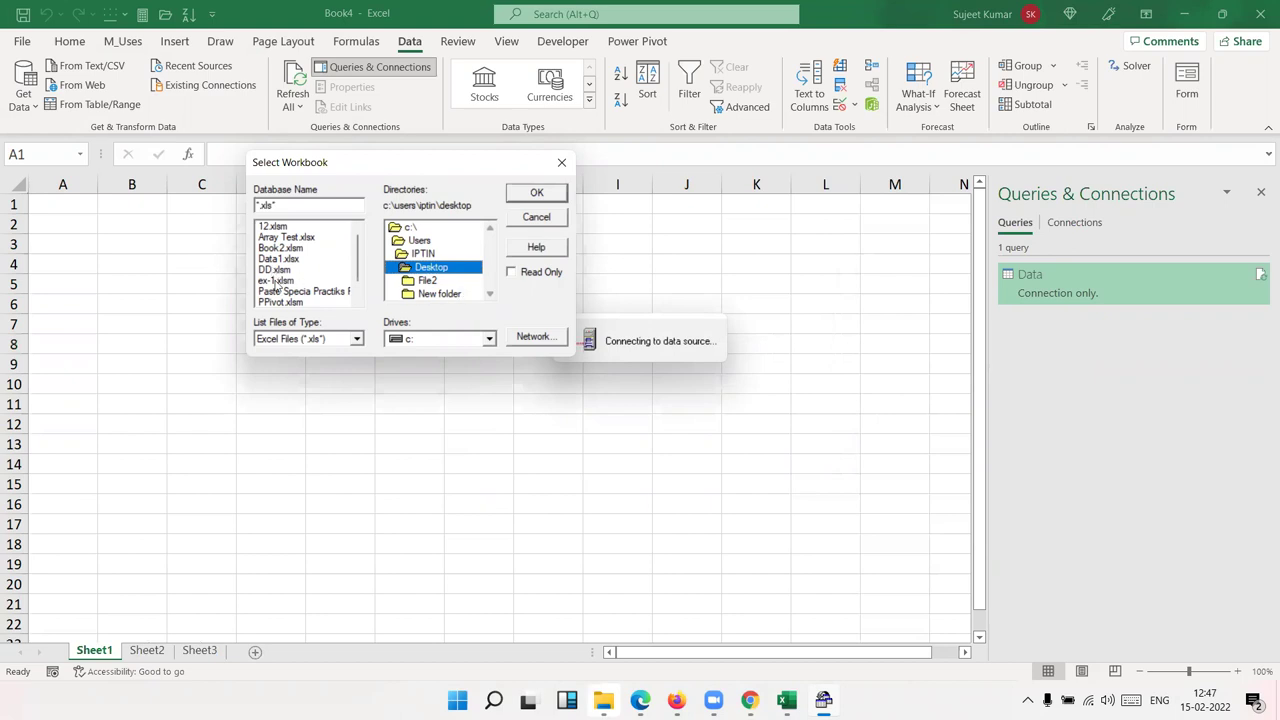
pyautogui.scroll(-2, 280, 290)
pyautogui.scroll(3, 282, 291)
pyautogui.scroll(-1, 285, 291)
pyautogui.click(284, 261)
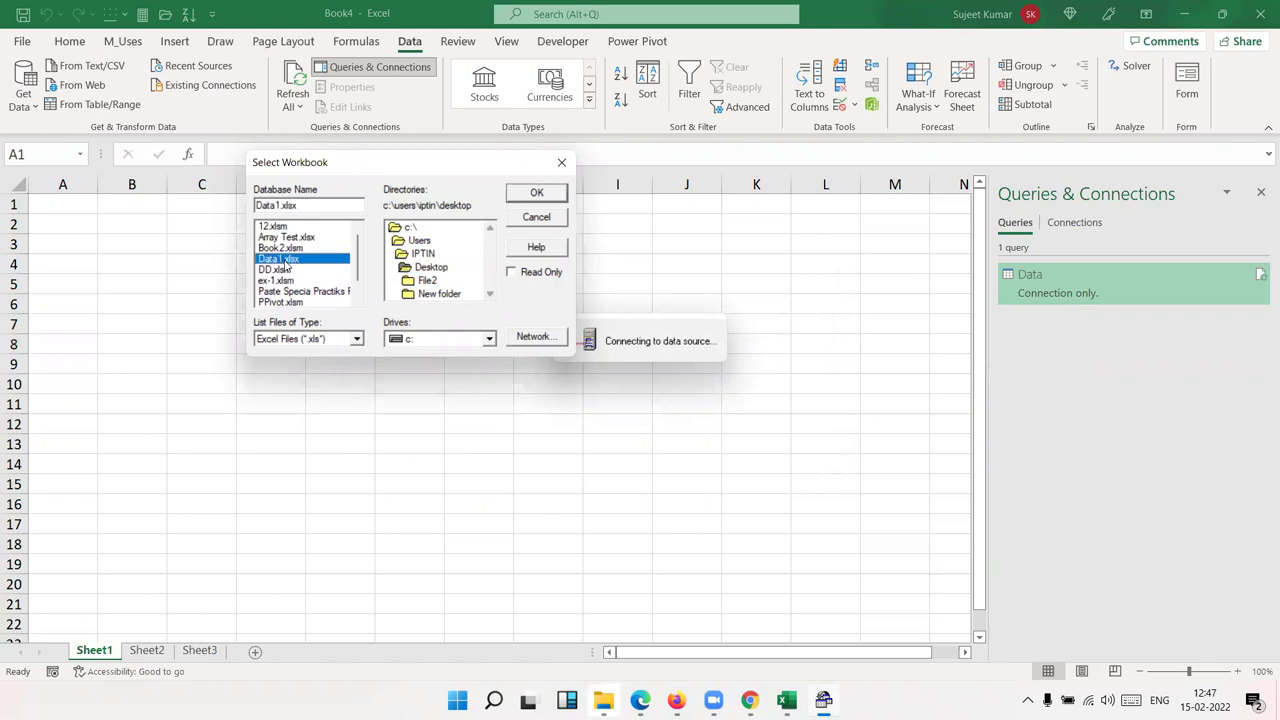
pyautogui.click(562, 162)
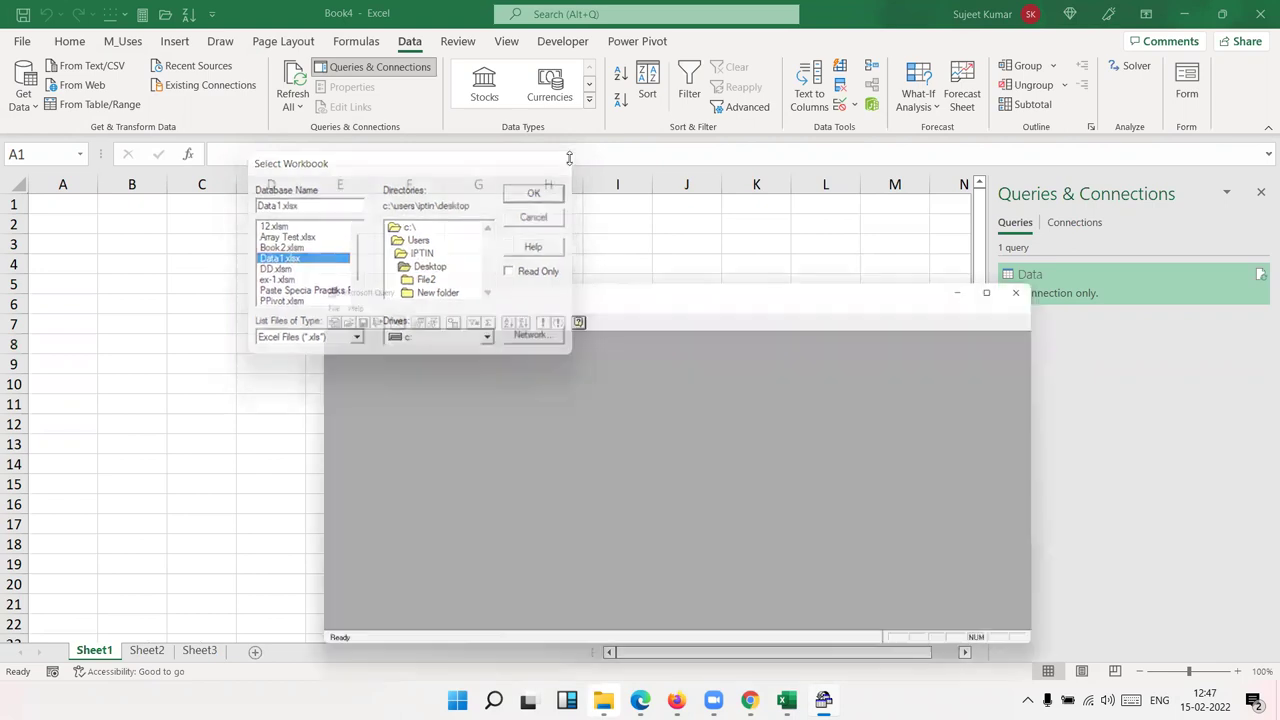
# Close the empty Microsoft Query window, relaunch From Microsoft Query, and pick Excel Files
pyautogui.click(1085, 165)
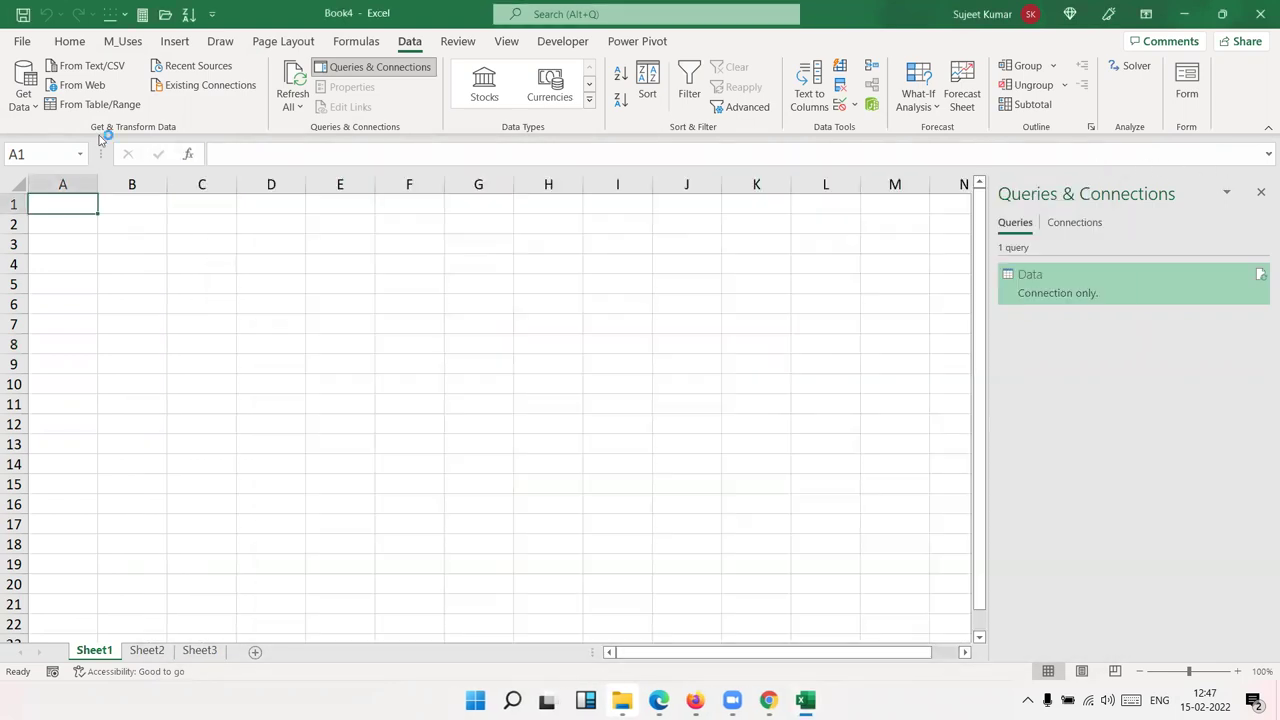
pyautogui.click(24, 106)
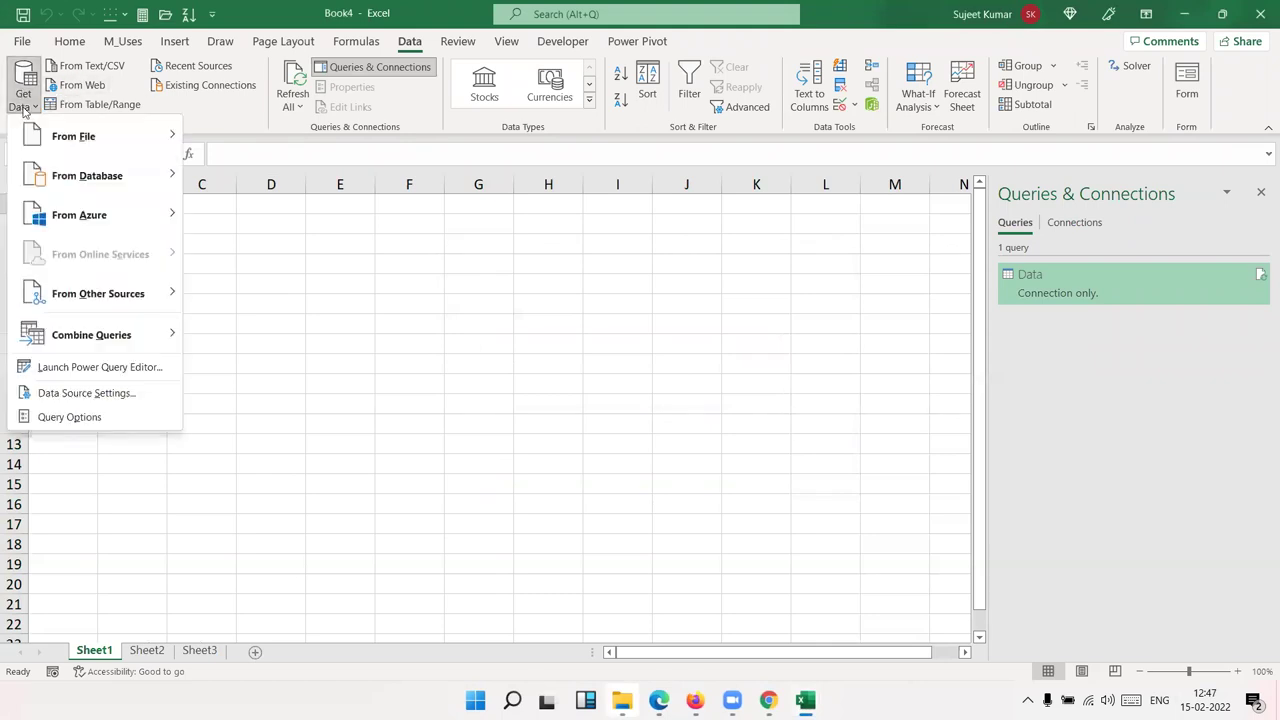
pyautogui.moveTo(49, 288)
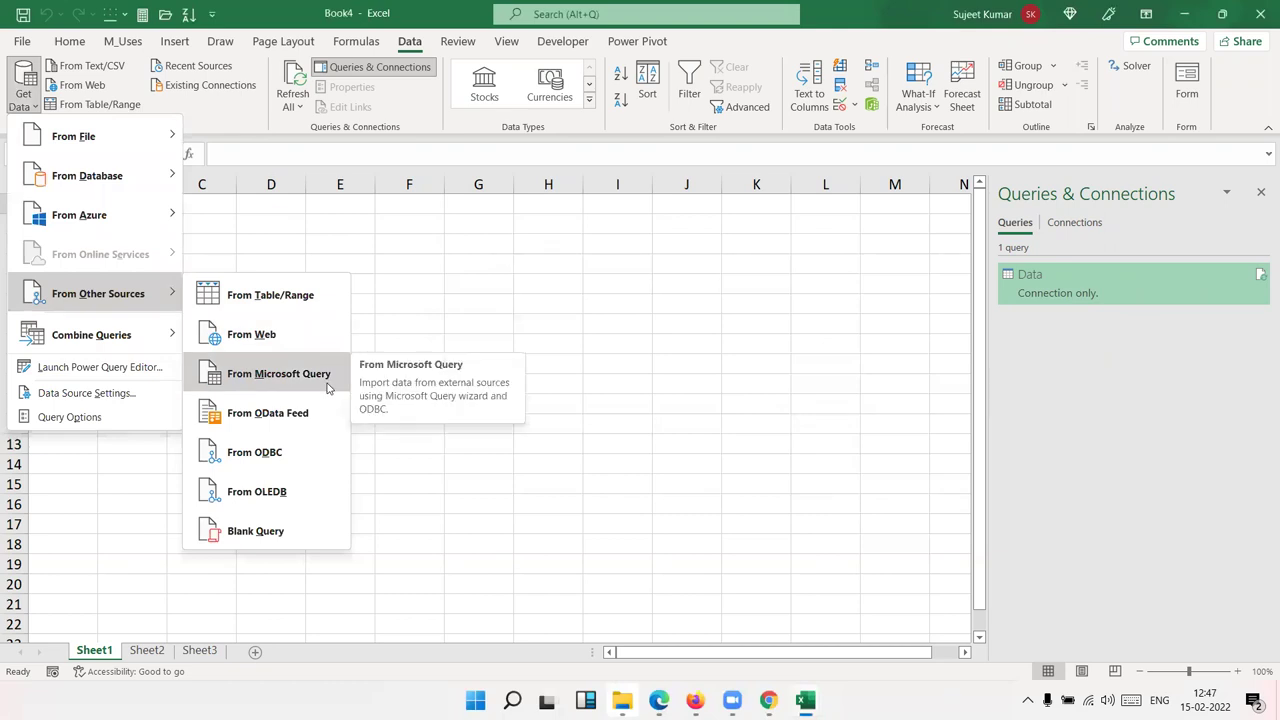
pyautogui.click(279, 374)
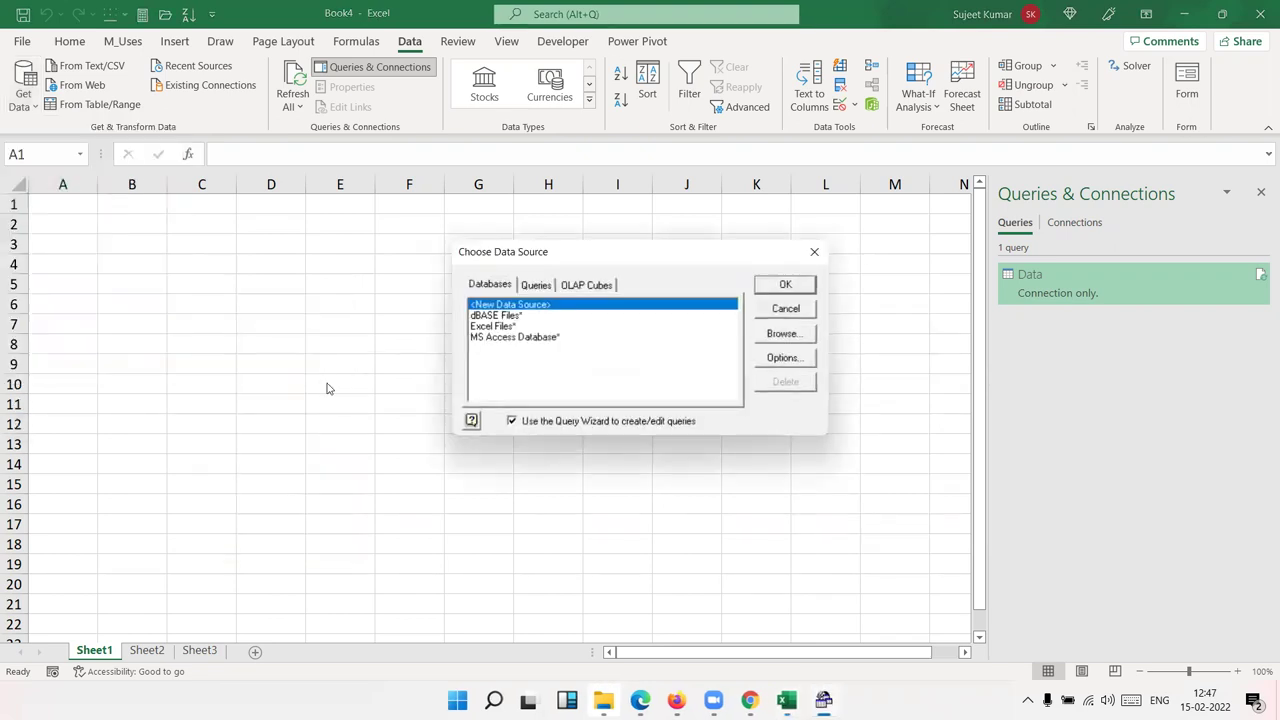
pyautogui.click(488, 327)
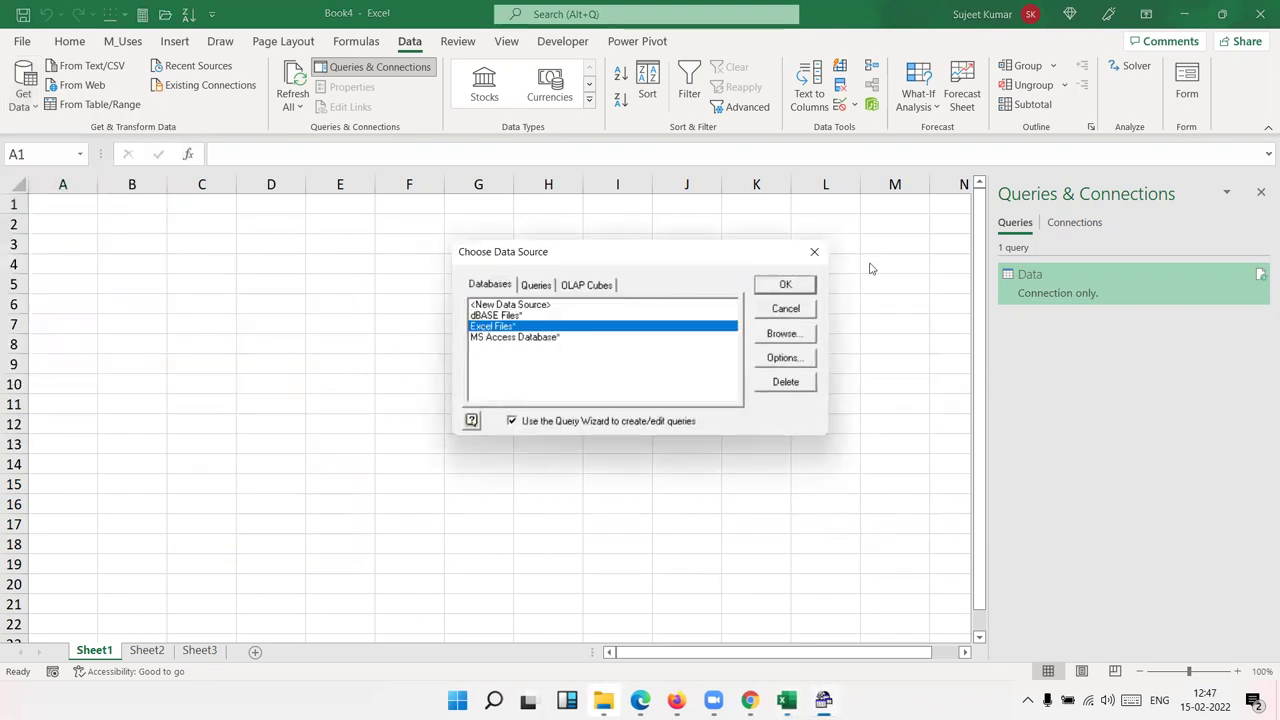
# Select Data1.xlsx from the Desktop on drive c: and dismiss the no-visible-tables warning
pyautogui.click(783, 286)
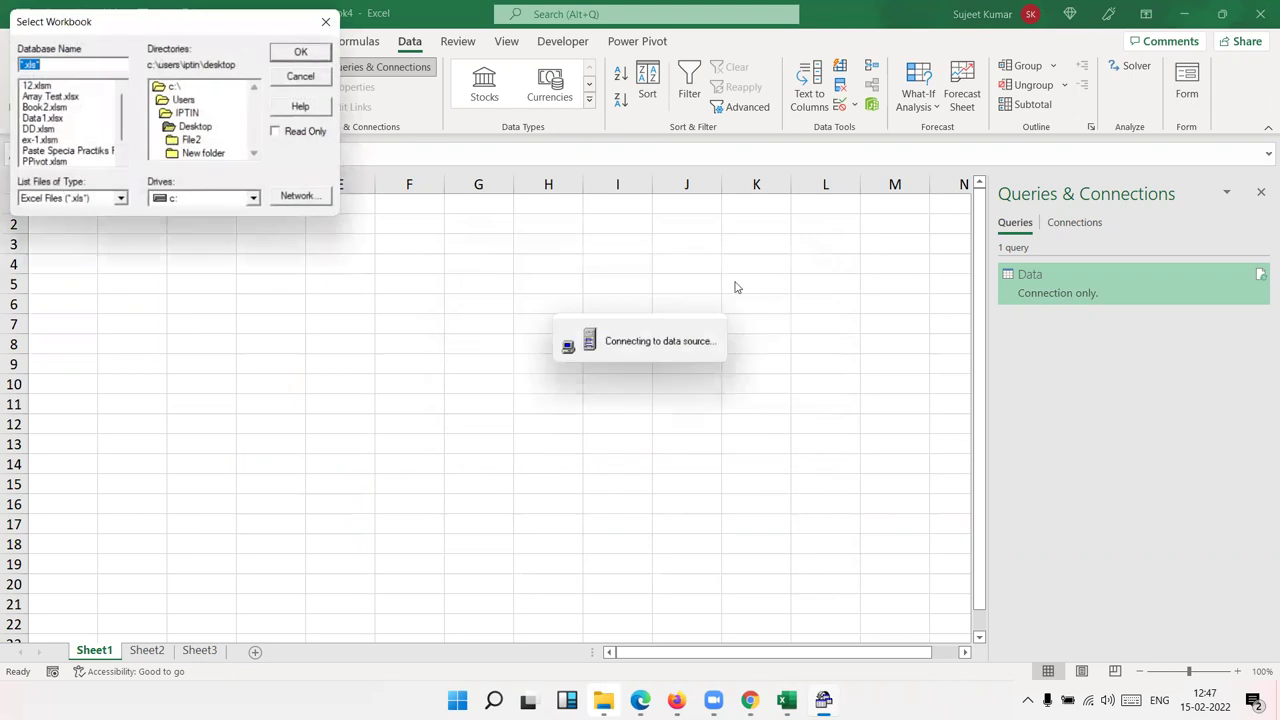
pyautogui.click(189, 200)
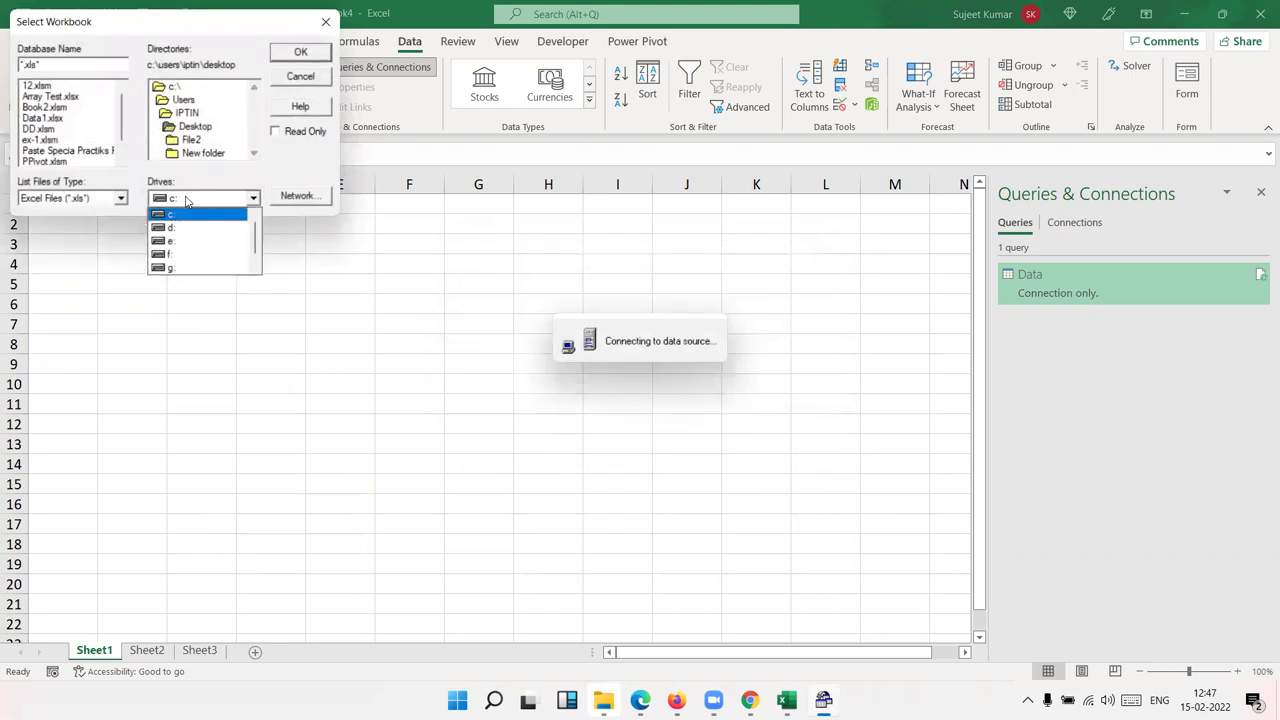
pyautogui.click(188, 210)
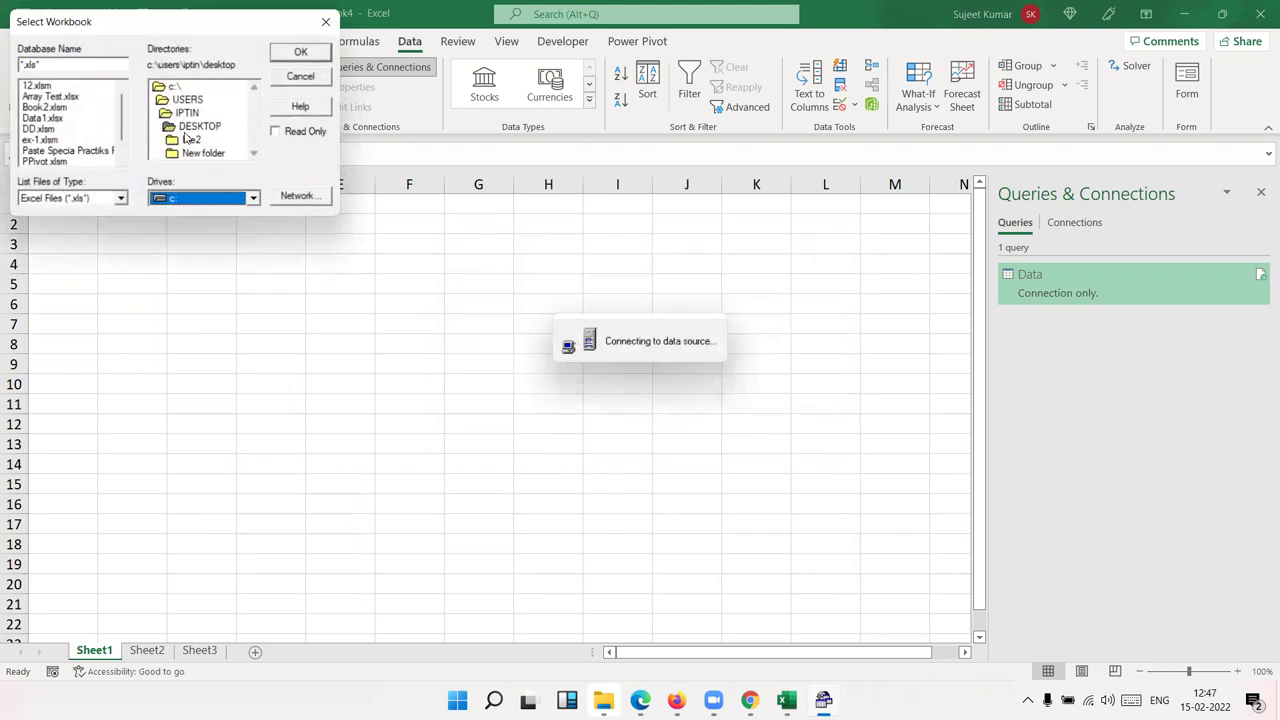
pyautogui.click(190, 140)
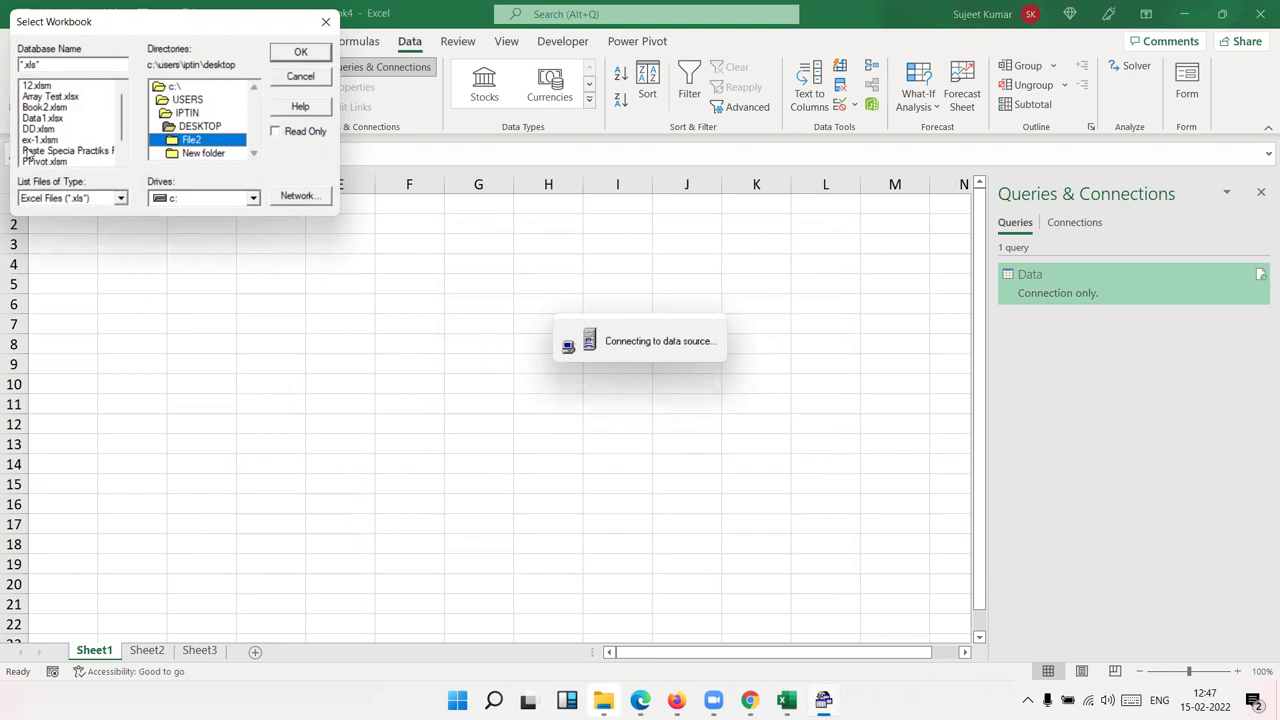
pyautogui.click(36, 119)
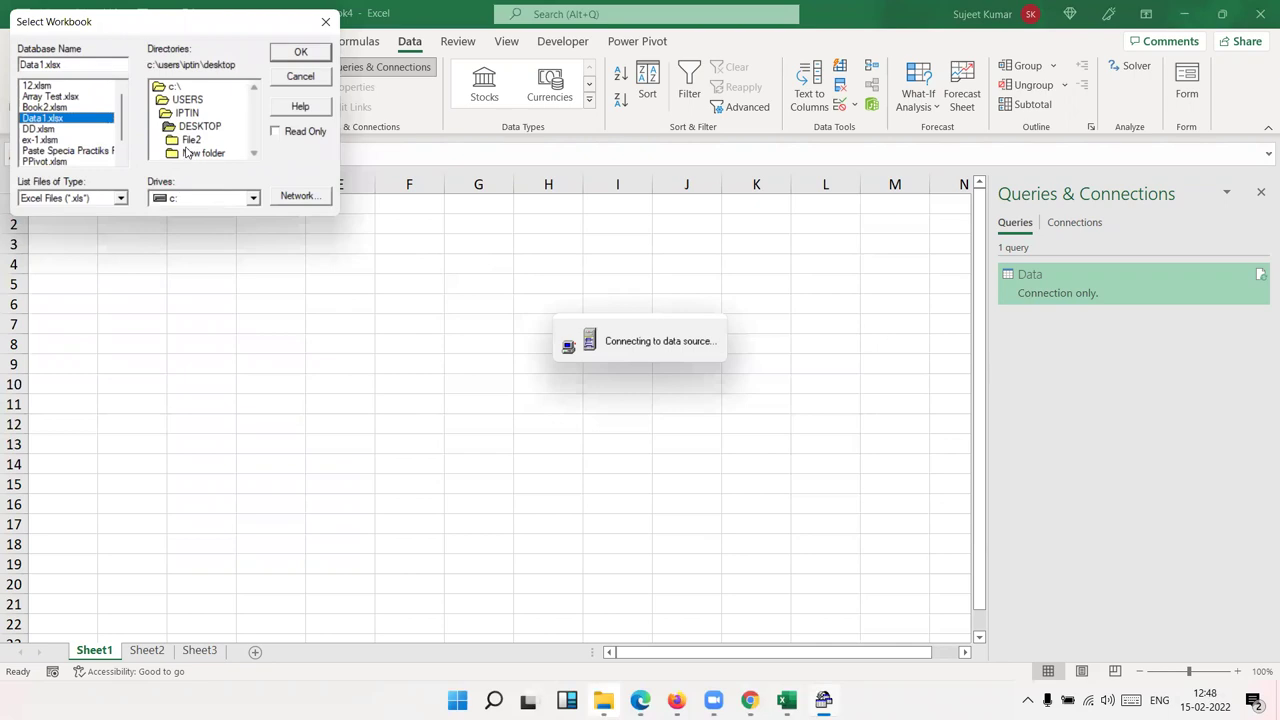
pyautogui.click(193, 131)
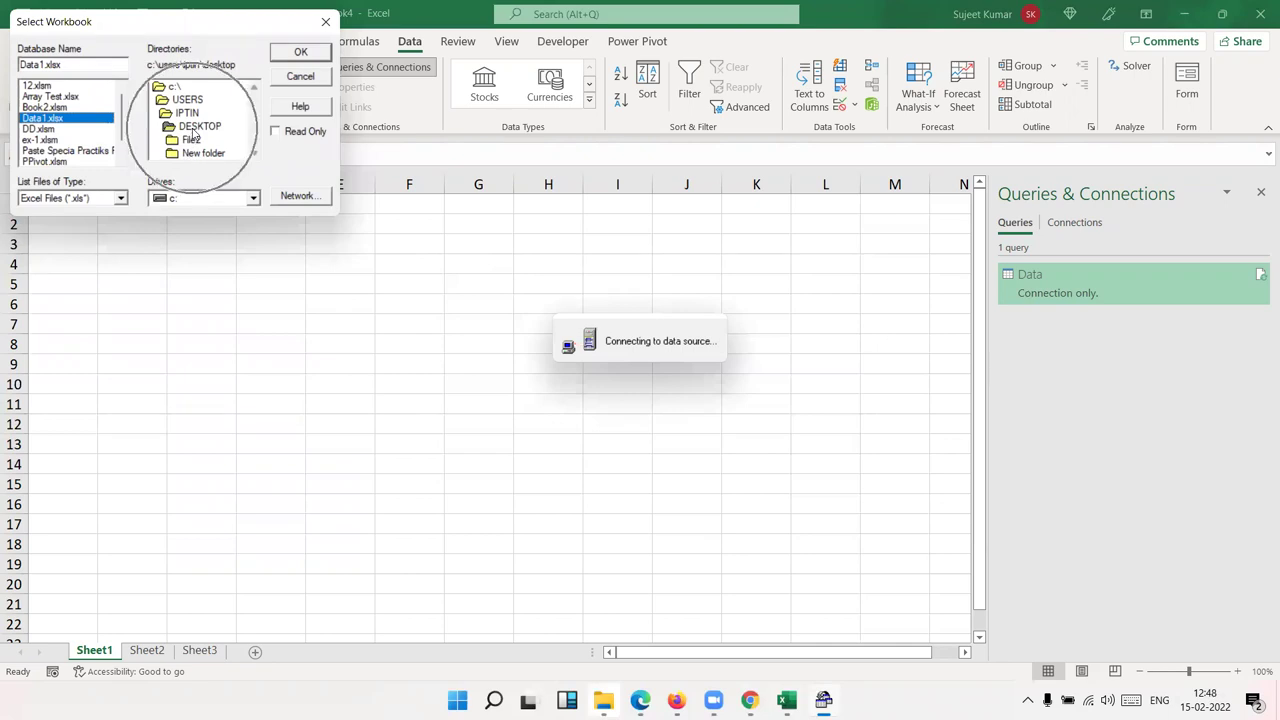
pyautogui.click(85, 127)
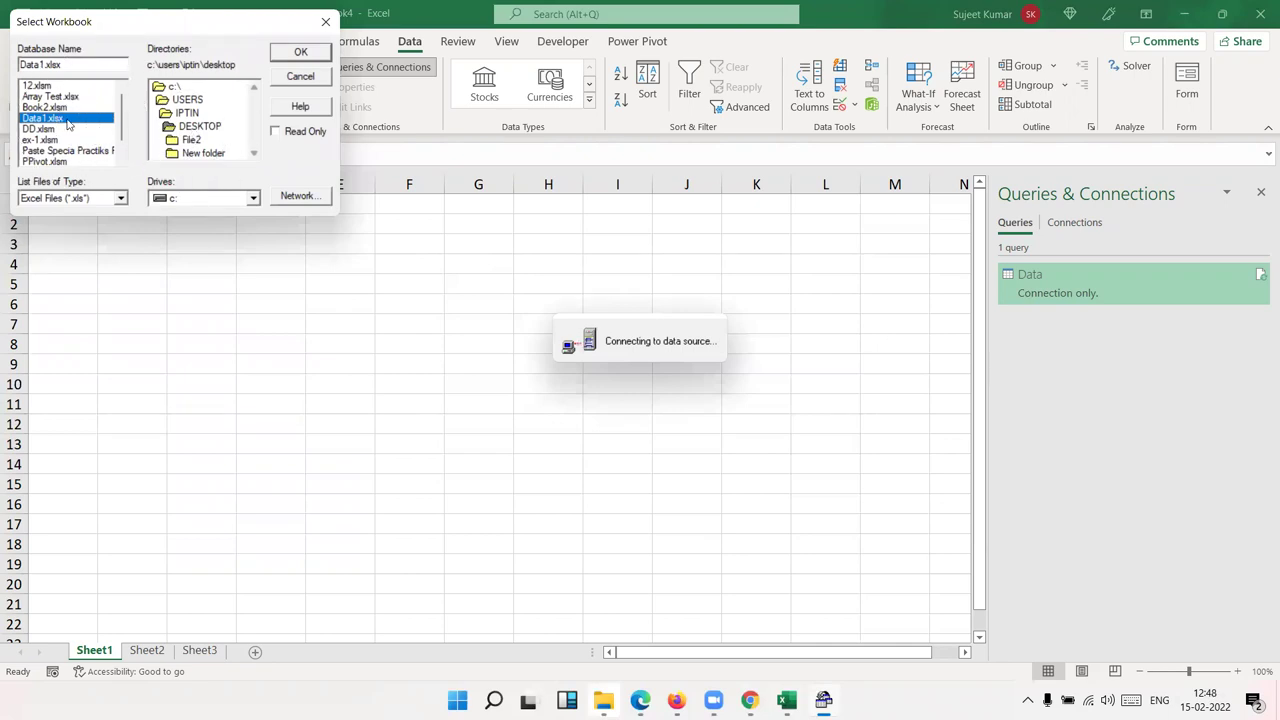
pyautogui.click(287, 55)
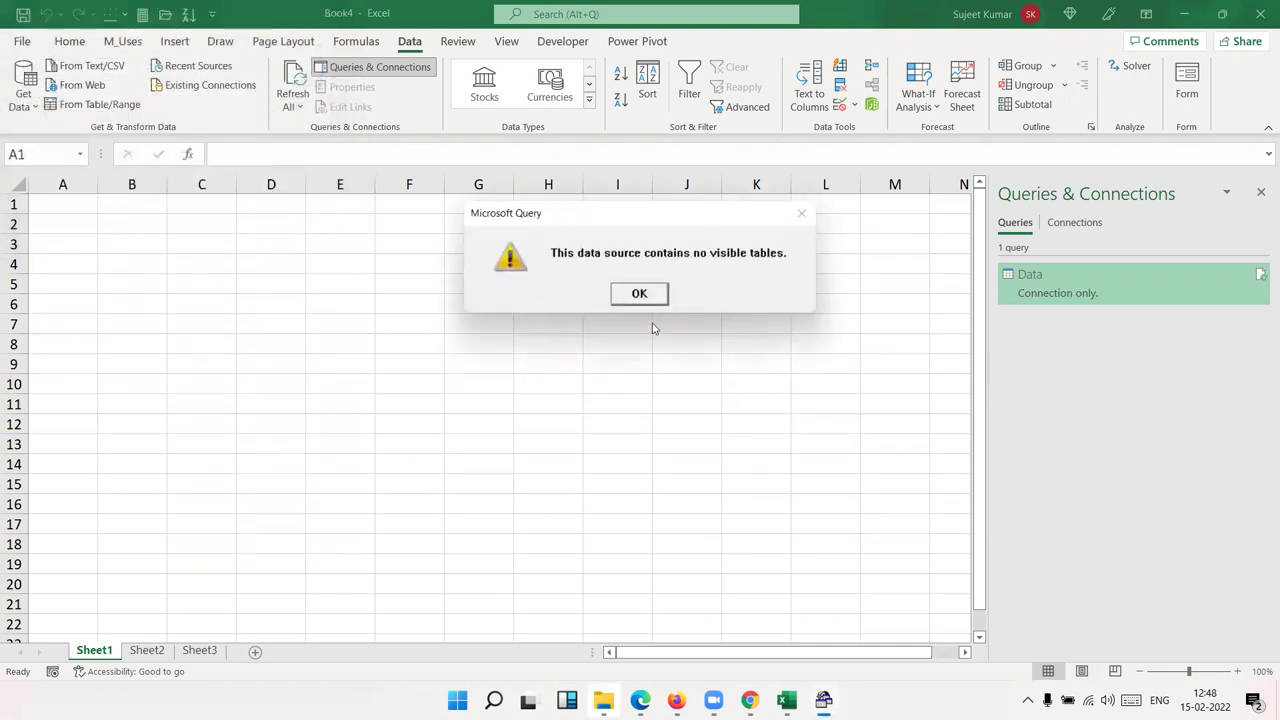
pyautogui.click(640, 294)
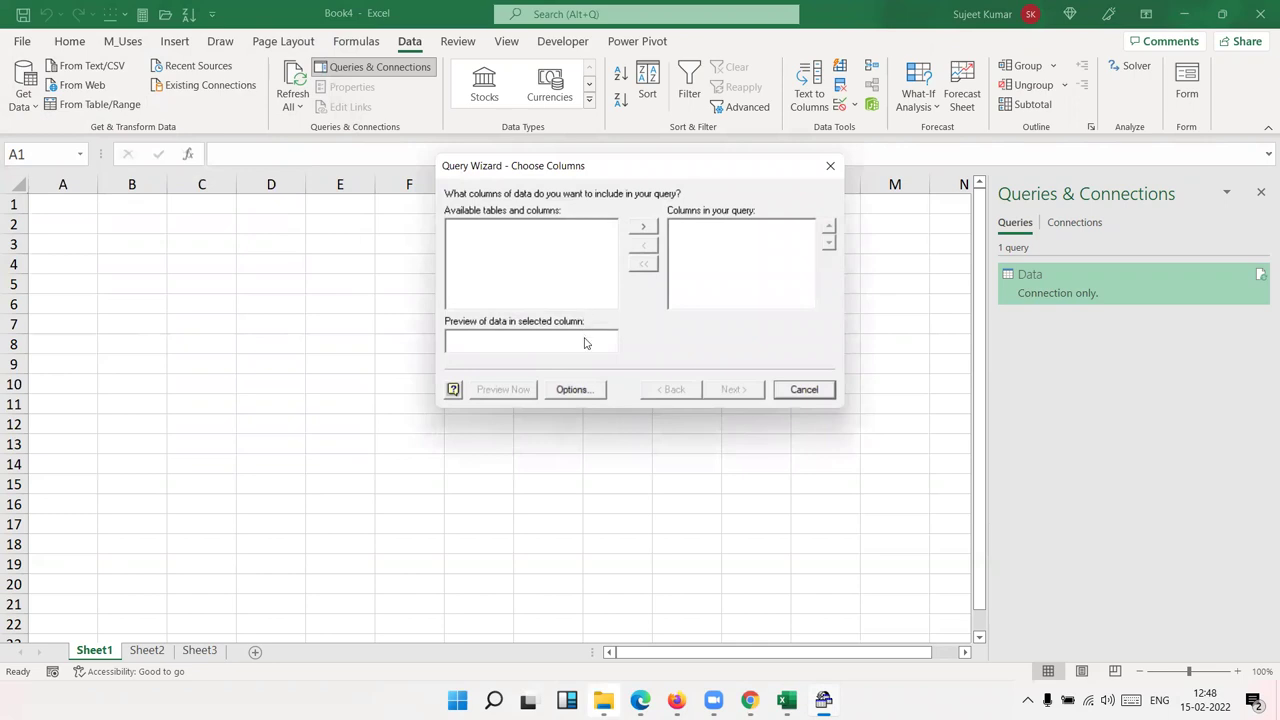
# Enable System Tables in the Query Wizard options to list Data$, Sheet10$, Sheet11$ and Sheet9$
pyautogui.click(569, 390)
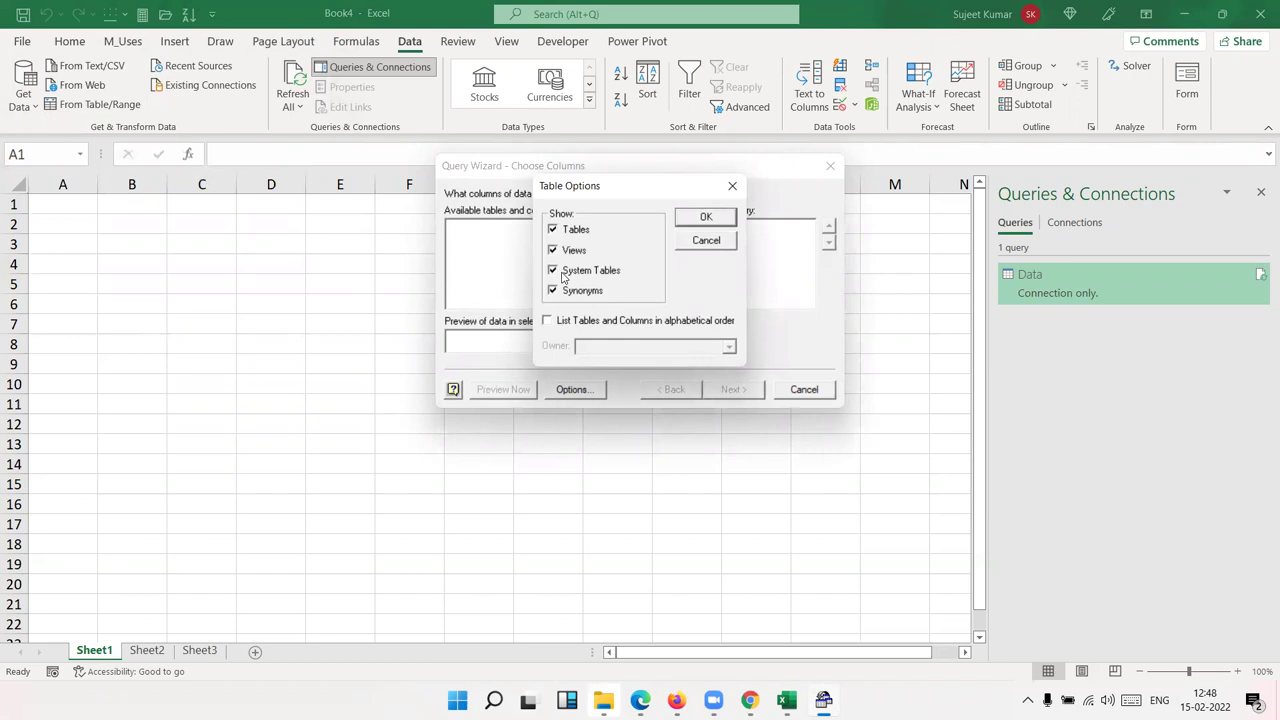
pyautogui.click(710, 220)
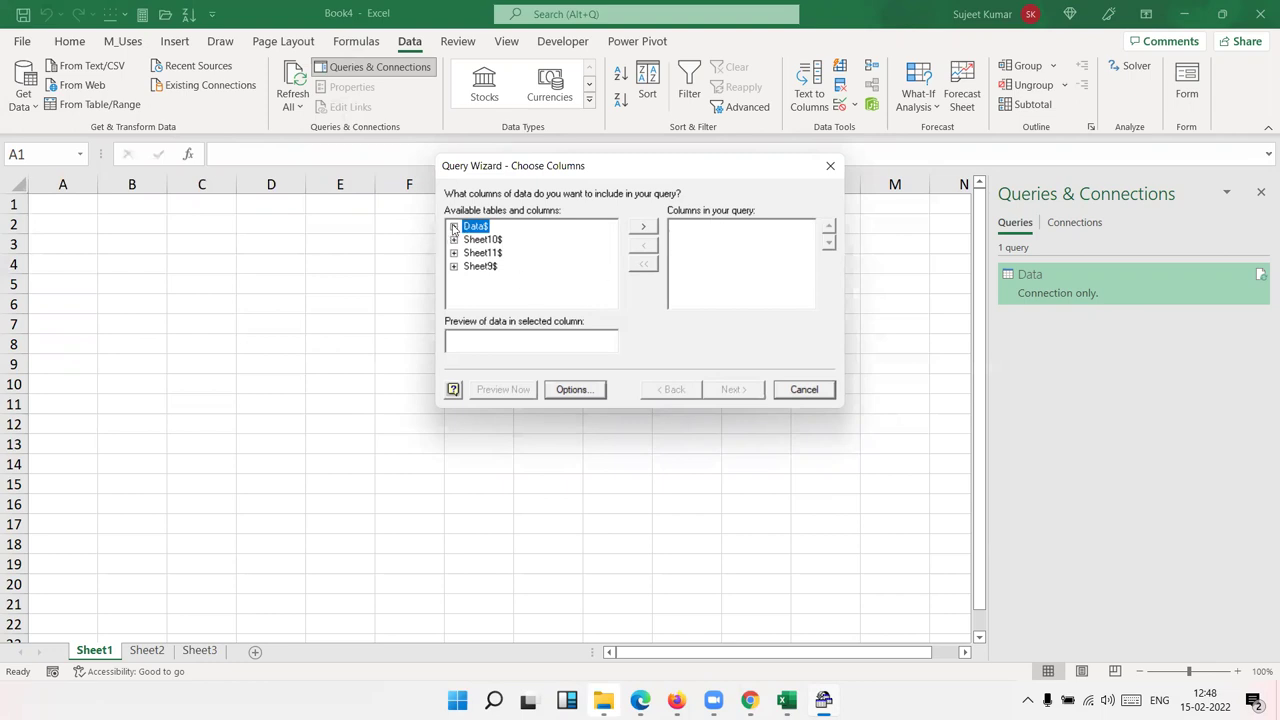
# Add all columns of the Data$ table to the query and advance to Filter Data
pyautogui.click(454, 227)
pyautogui.click(483, 241)
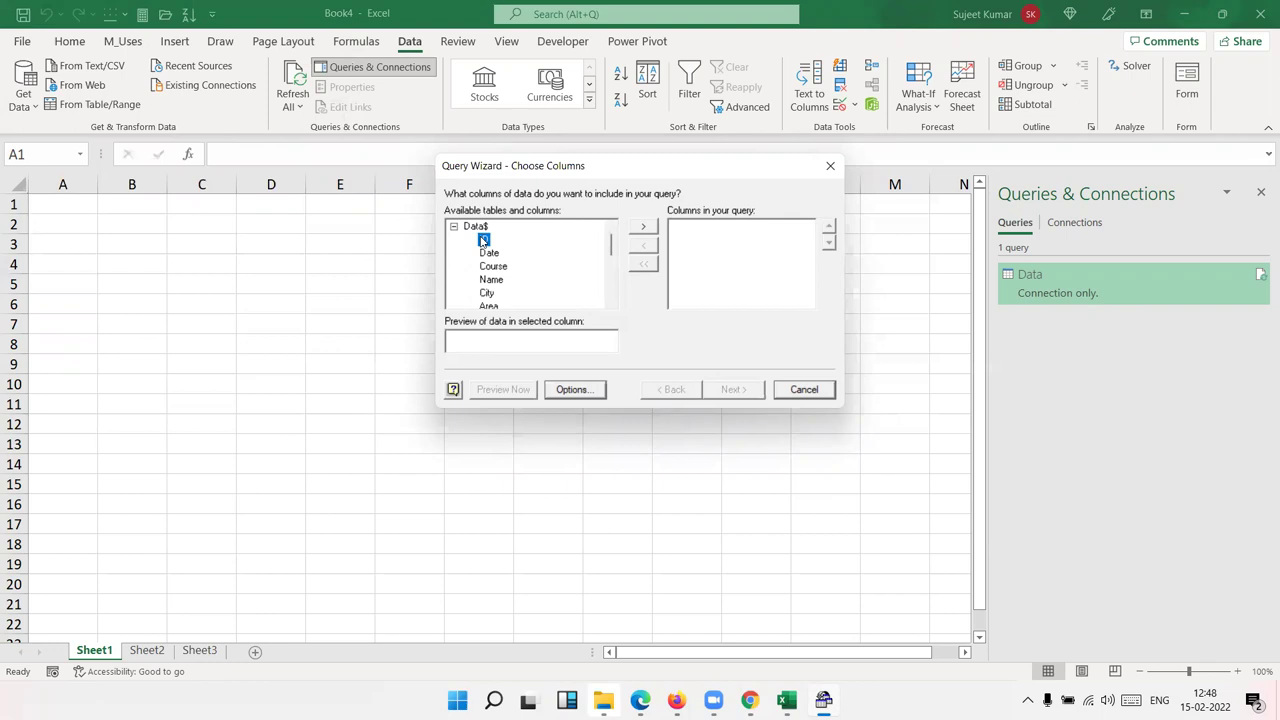
pyautogui.moveTo(493, 266); pyautogui.dragTo(493, 292)
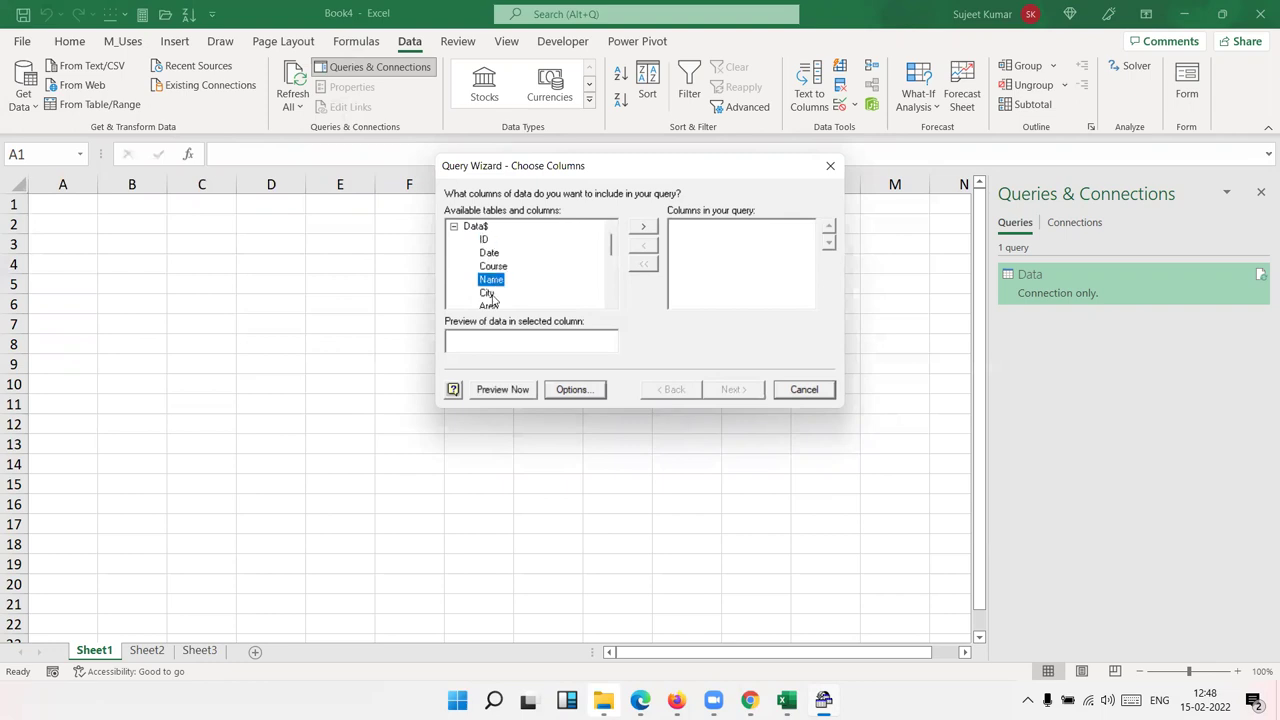
pyautogui.scroll(-2, 493, 300)
pyautogui.scroll(2, 493, 305)
pyautogui.click(484, 229)
pyautogui.click(651, 230)
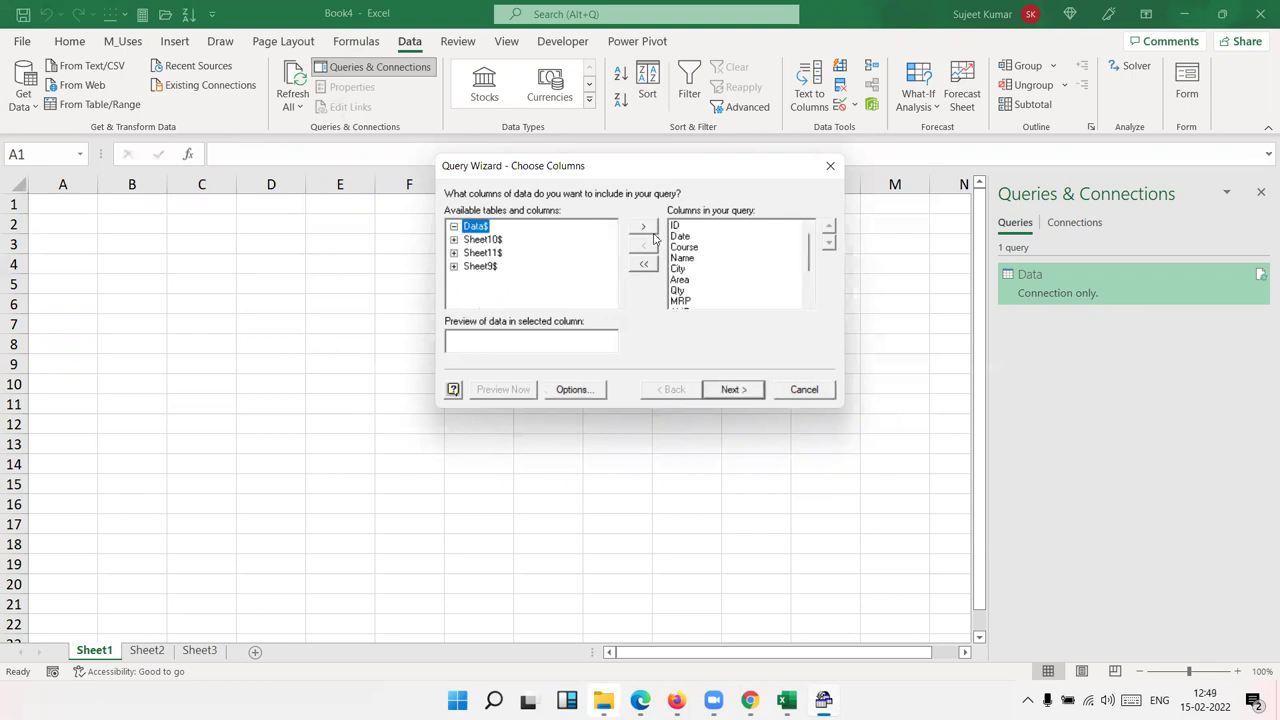
pyautogui.click(727, 393)
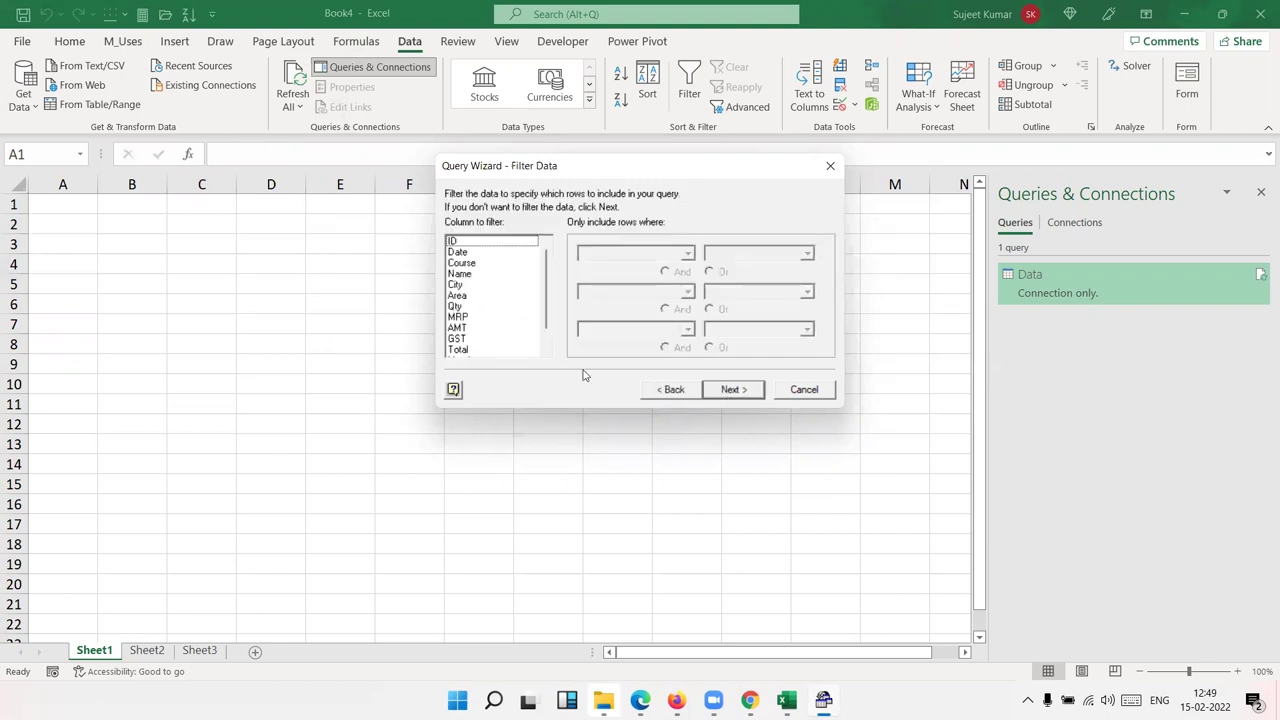
# Filter the query to rows where Area equals North, then advance to Sort Order
pyautogui.click(463, 297)
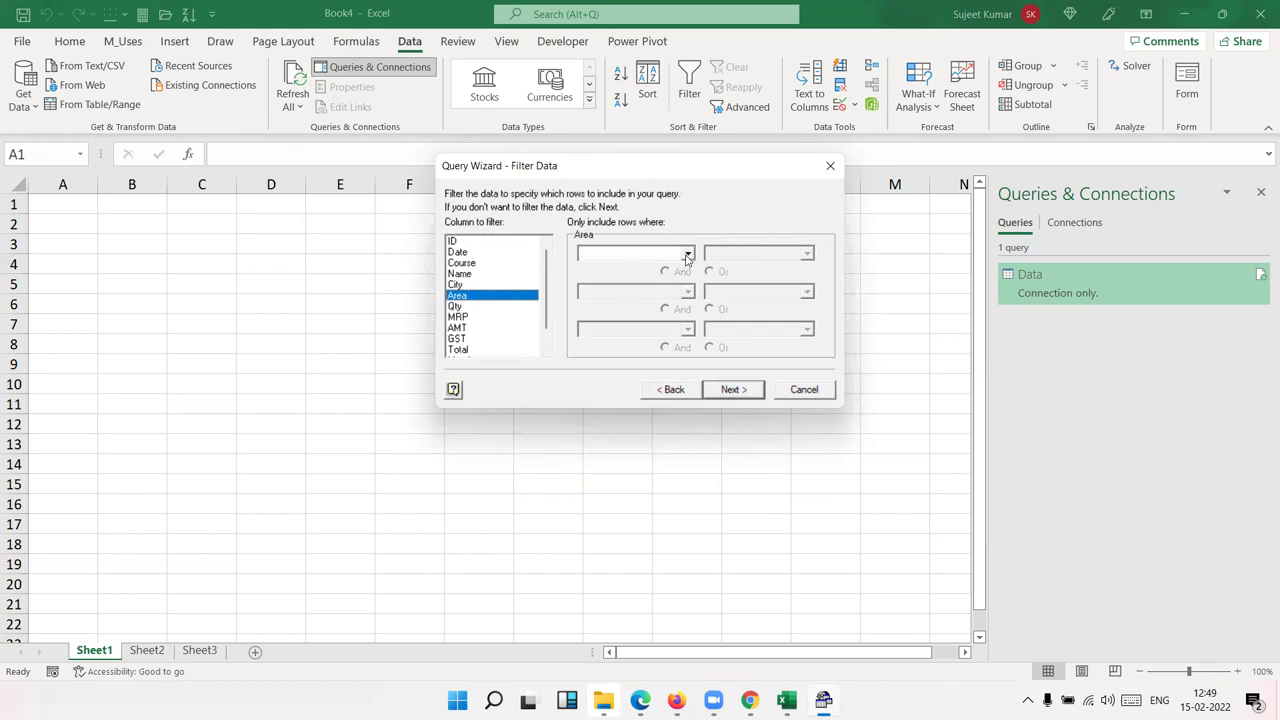
pyautogui.click(687, 254)
pyautogui.click(656, 281)
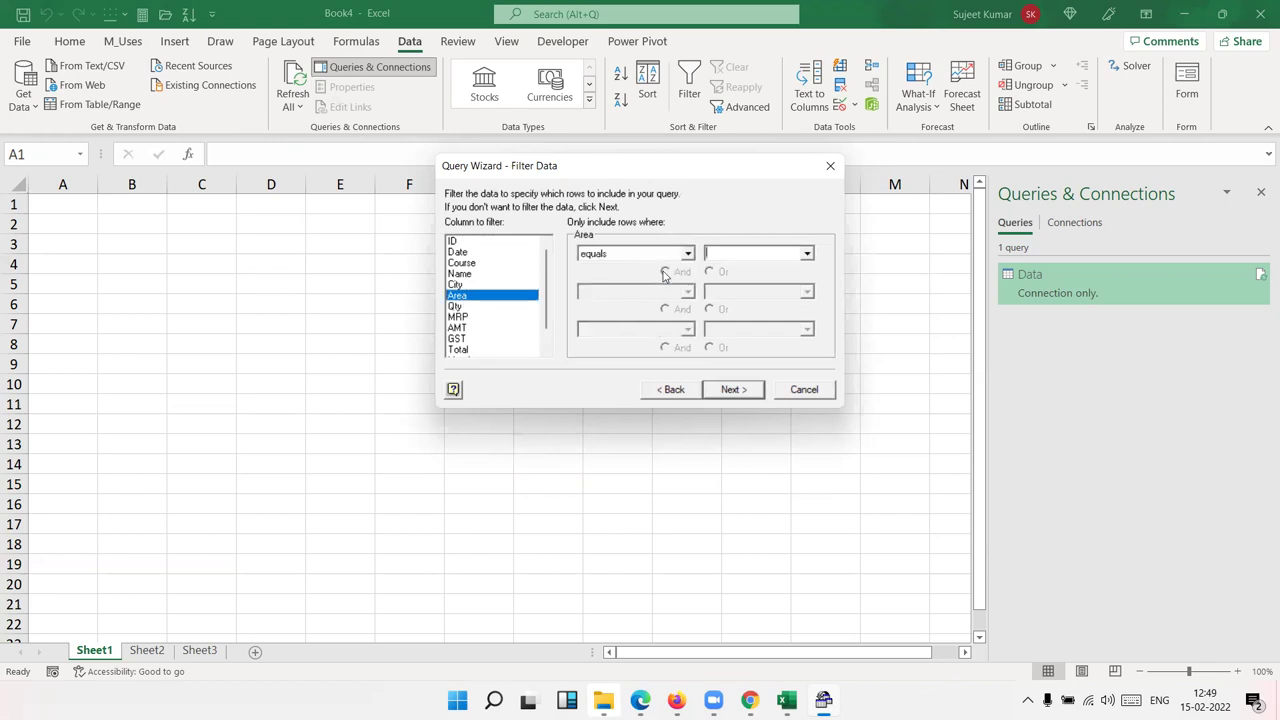
pyautogui.click(805, 254)
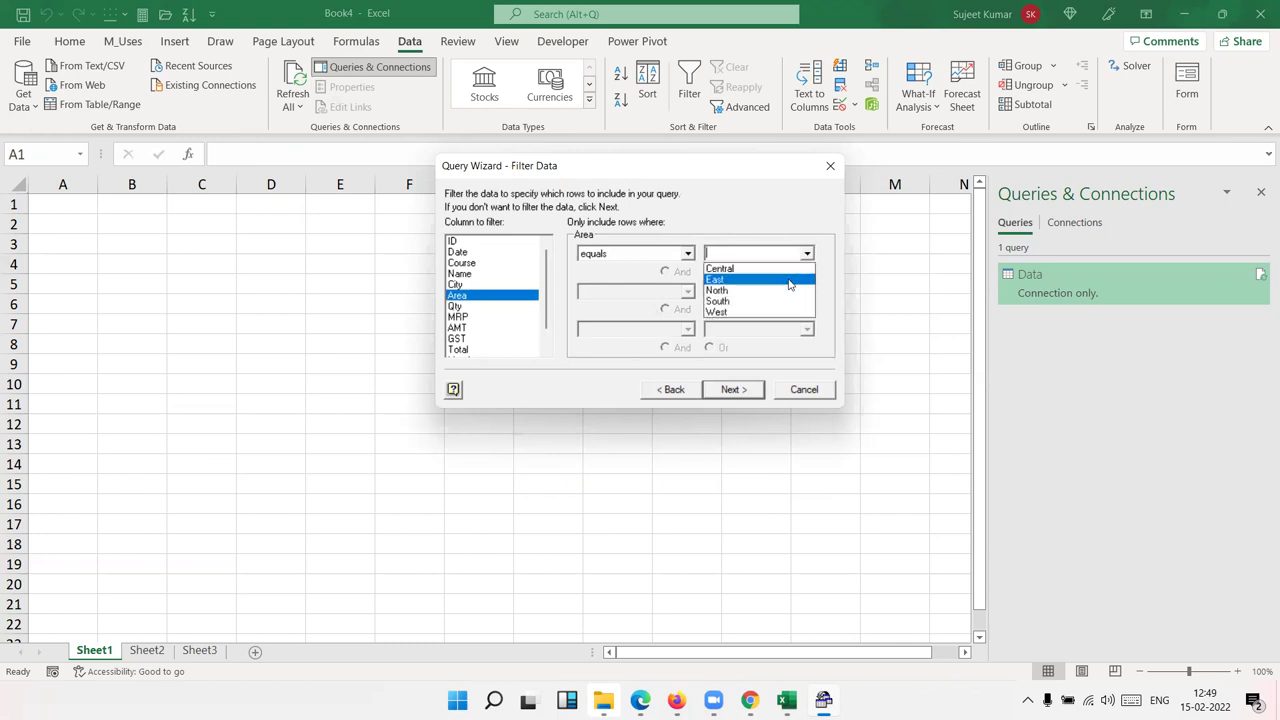
pyautogui.click(789, 291)
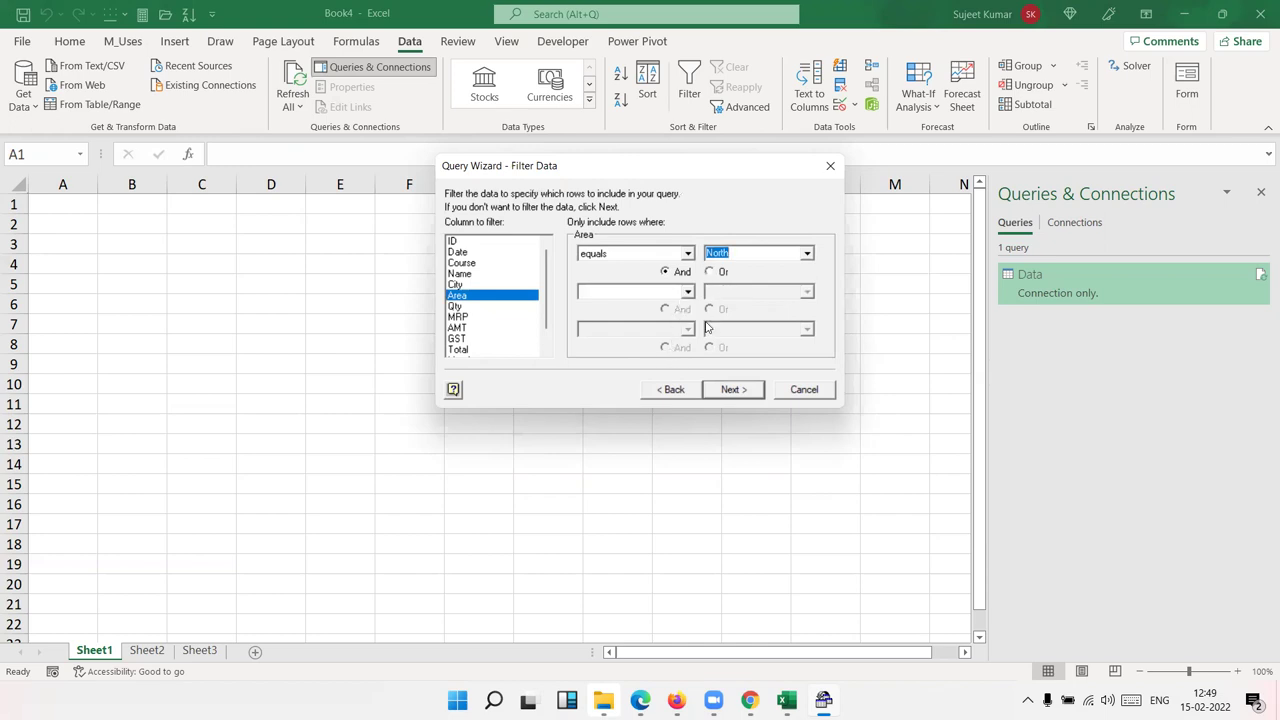
pyautogui.click(742, 390)
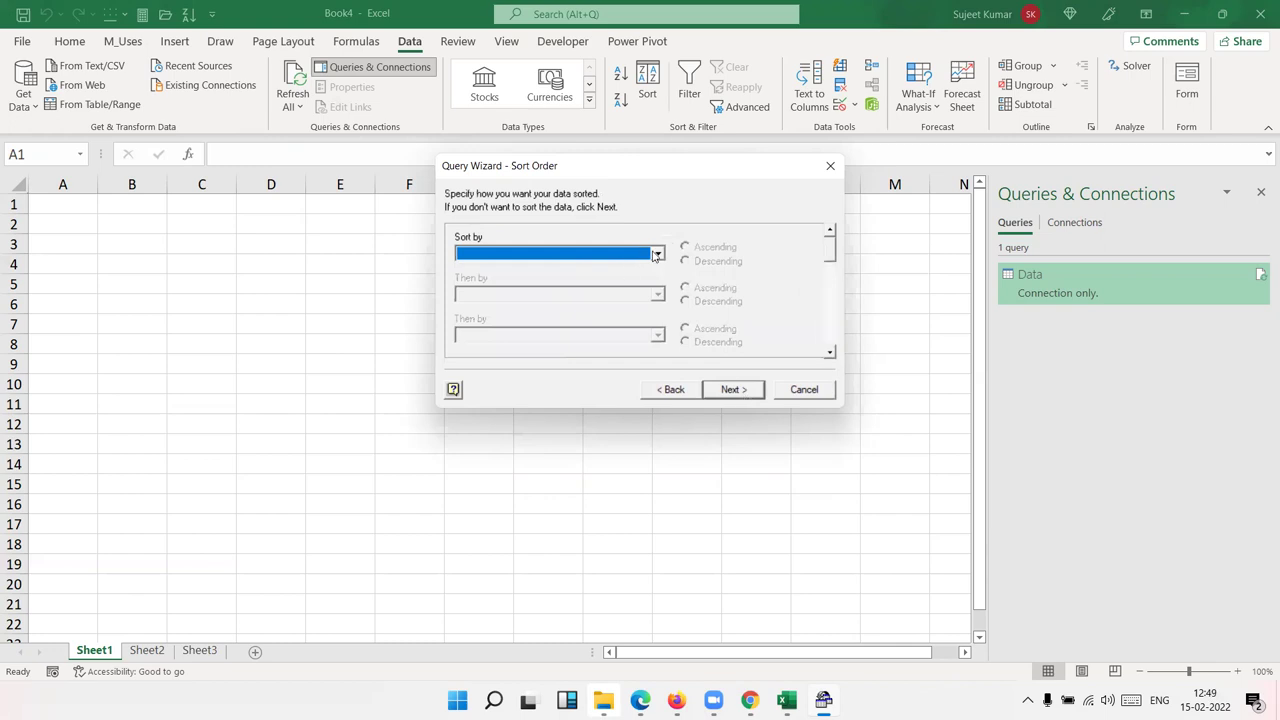
# Sort the query by ID ascending and finish the wizard, returning data to Excel
pyautogui.click(657, 254)
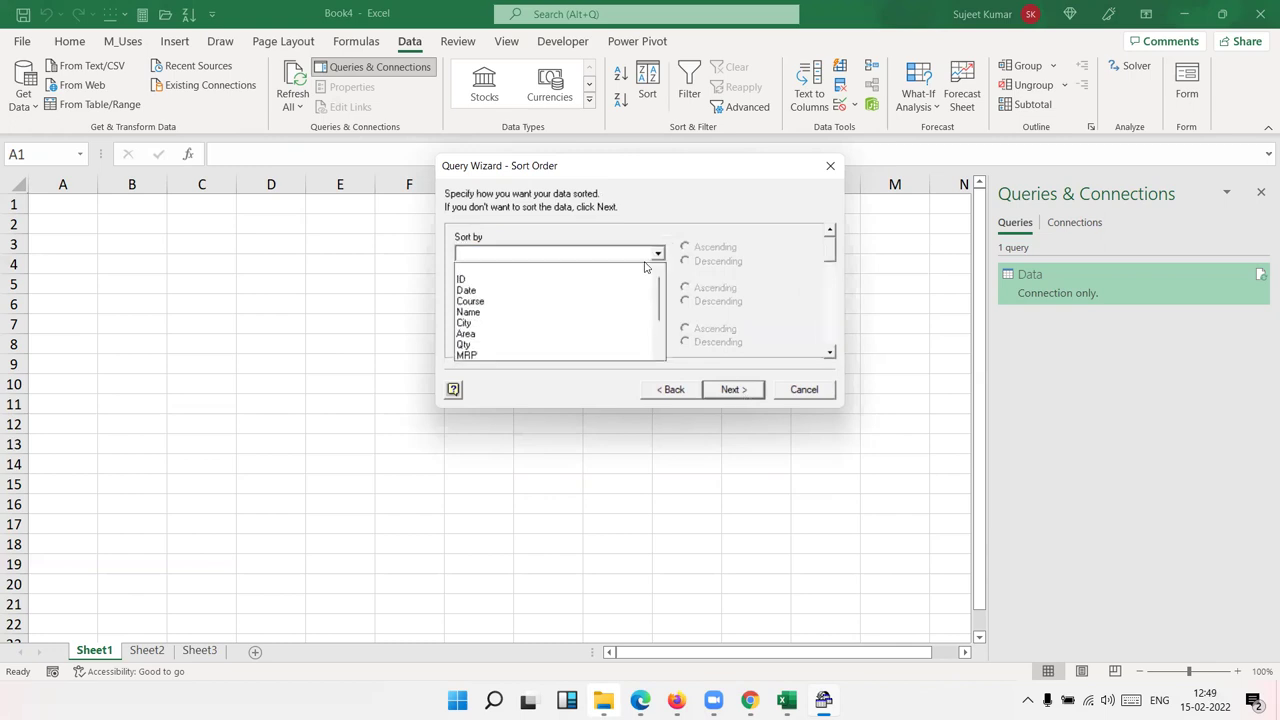
pyautogui.click(565, 280)
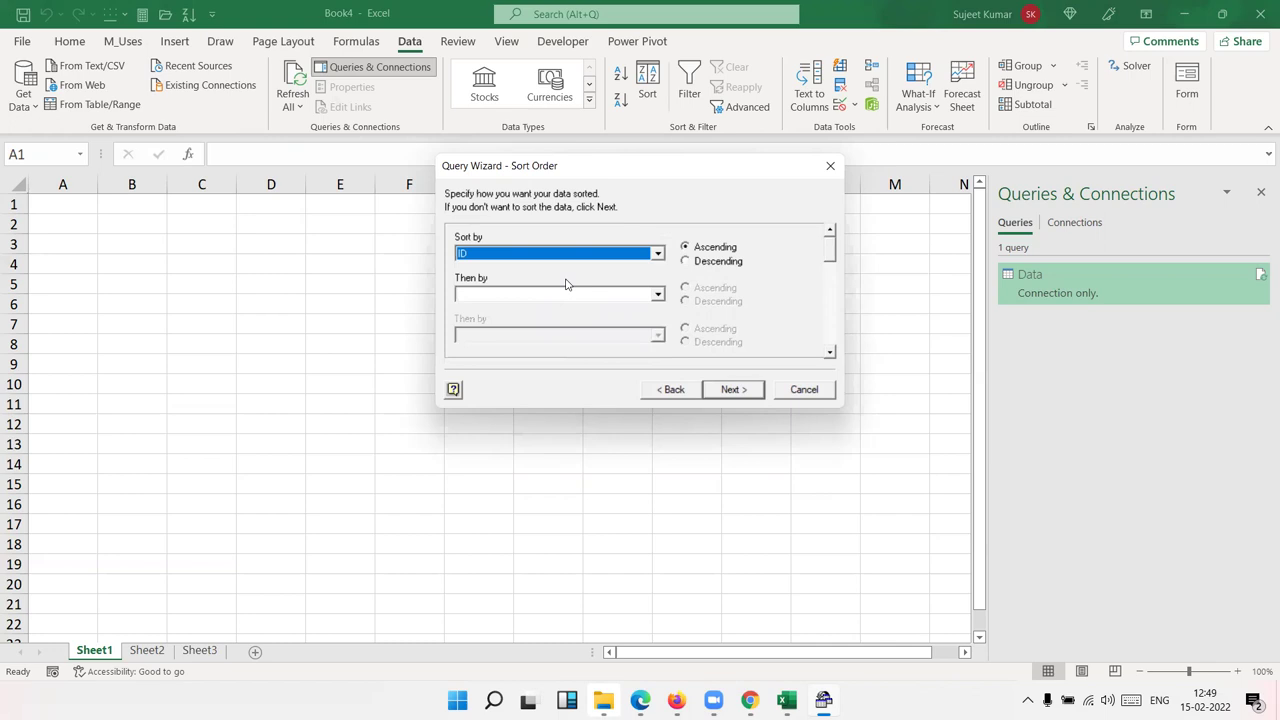
pyautogui.click(722, 391)
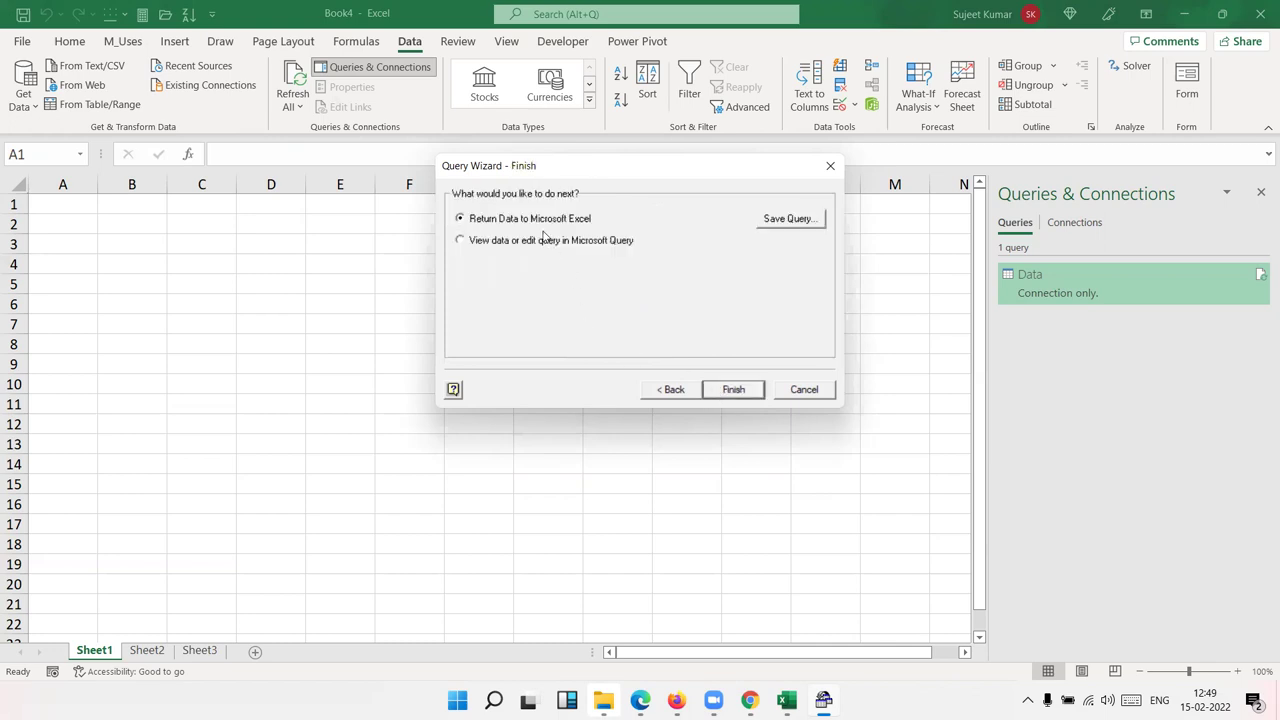
pyautogui.click(733, 393)
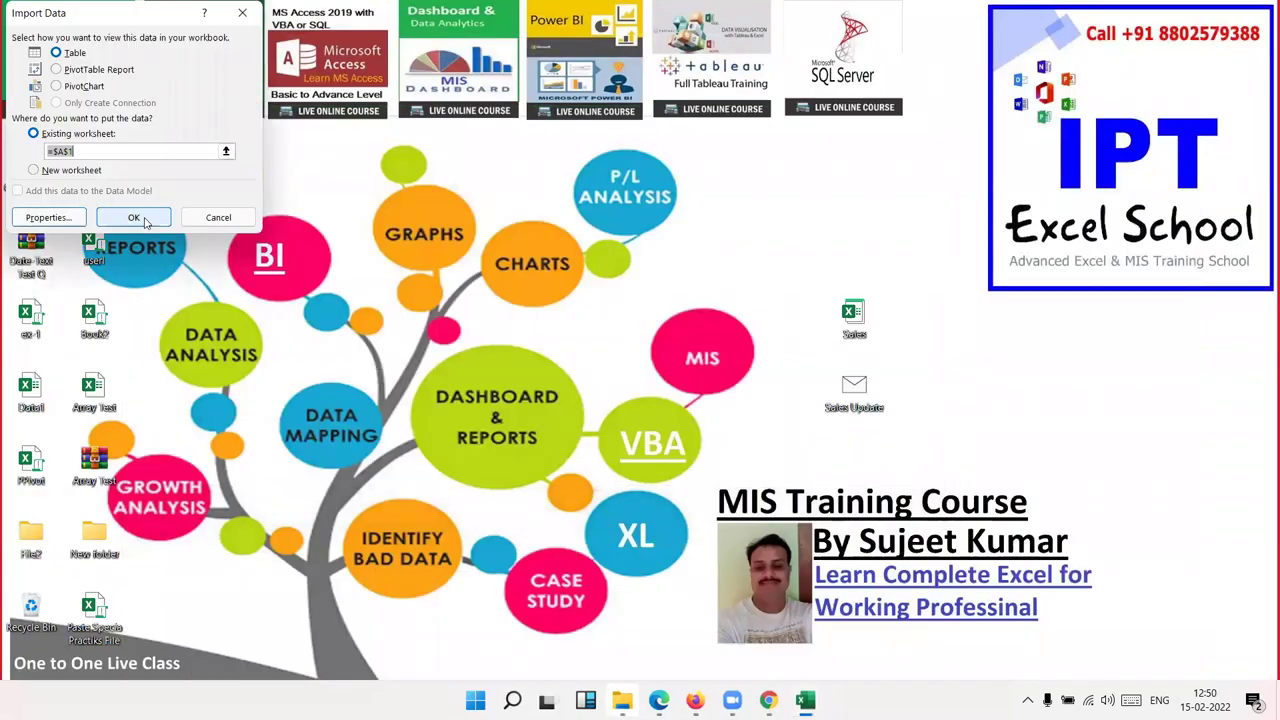
# Load the query results as a table at A1 and bring Book4 forward
pyautogui.click(144, 217)
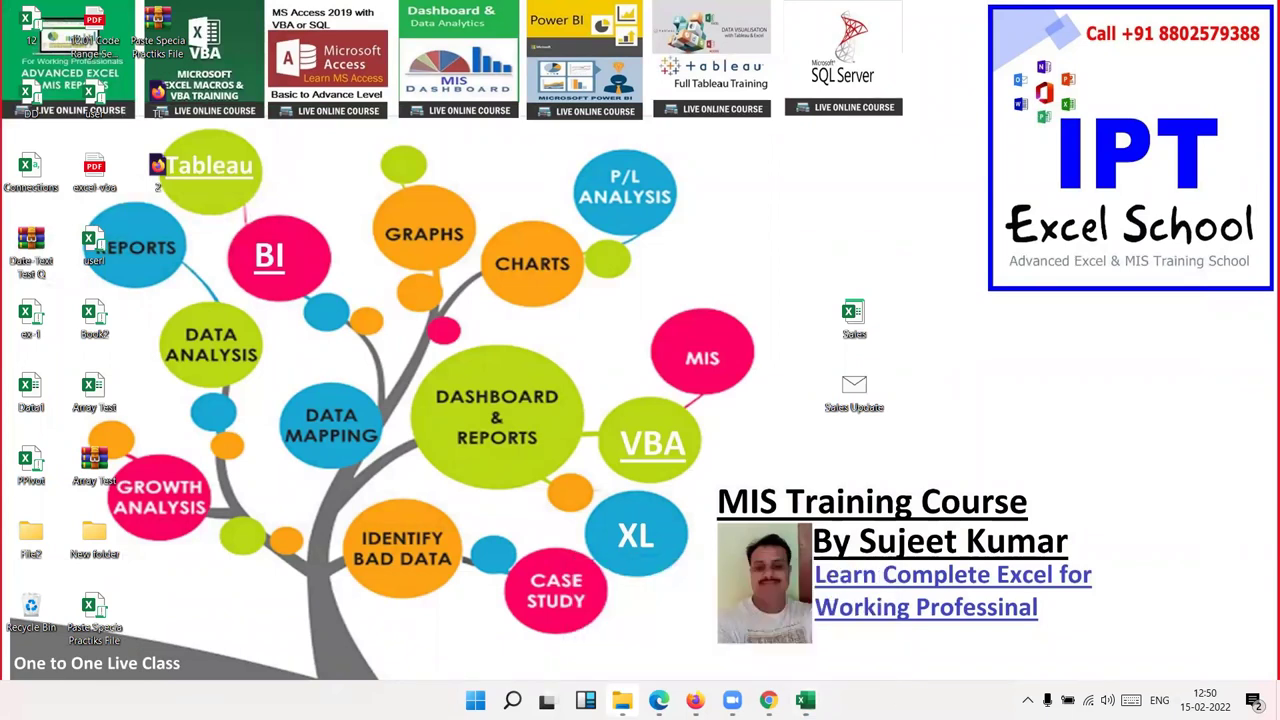
pyautogui.moveTo(806, 700)
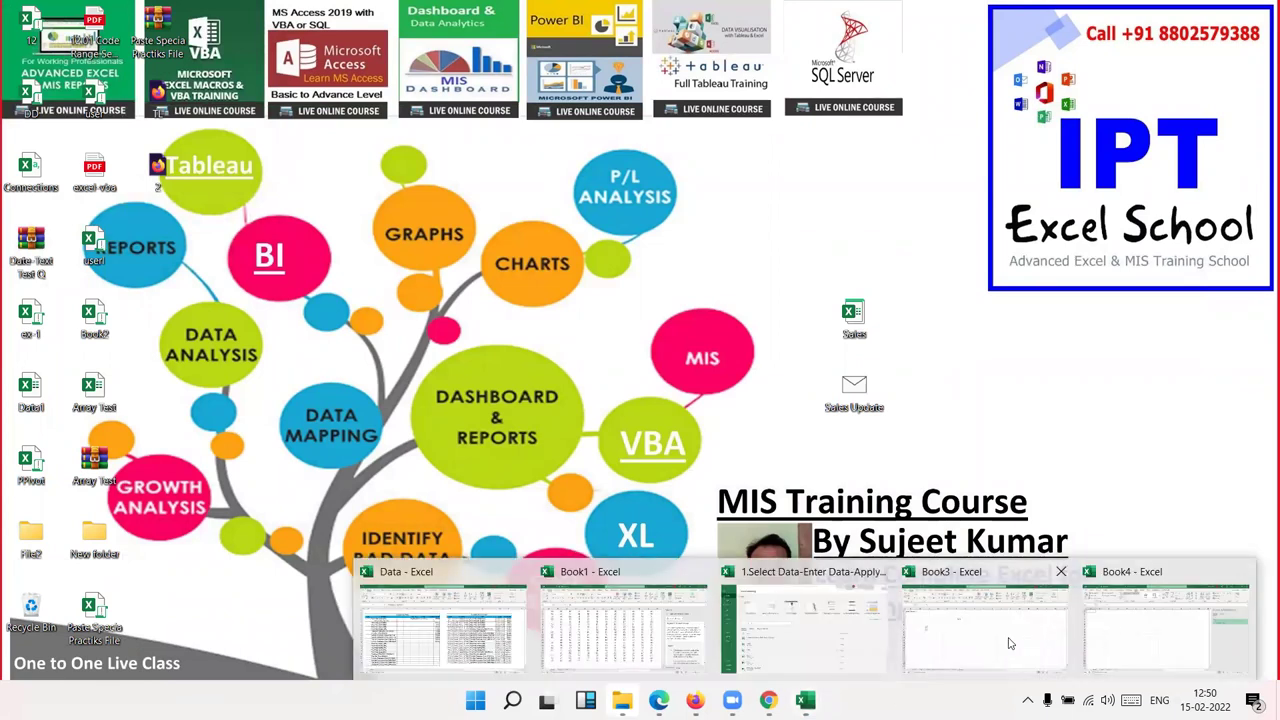
pyautogui.click(1131, 640)
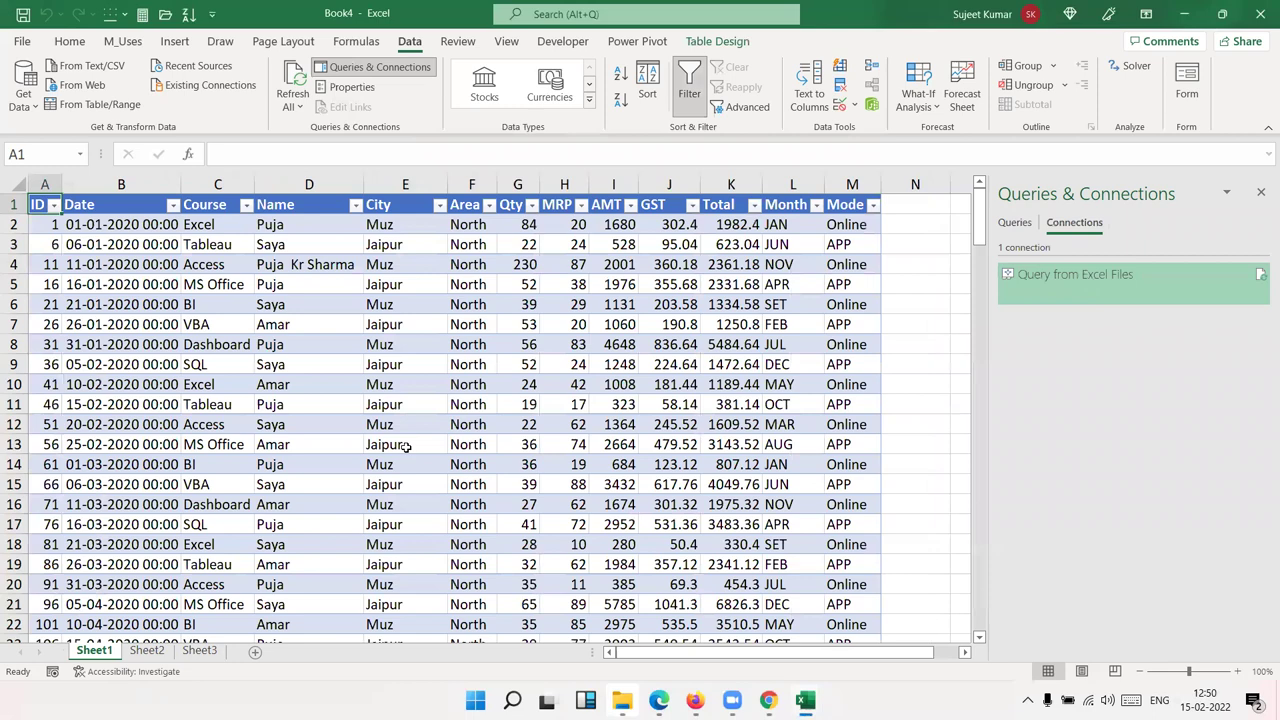
pyautogui.click(427, 350)
pyautogui.scroll(-20, 838, 264)
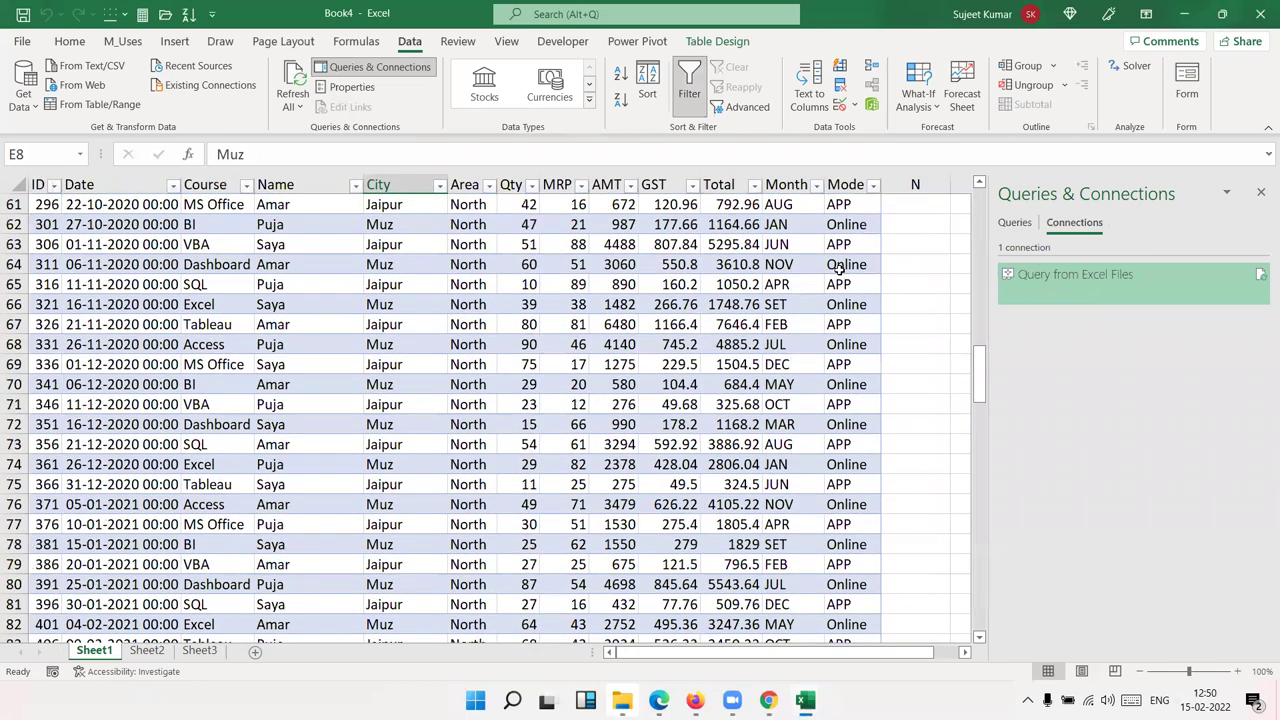
pyautogui.scroll(20, 838, 262)
pyautogui.scroll(20, 838, 262)
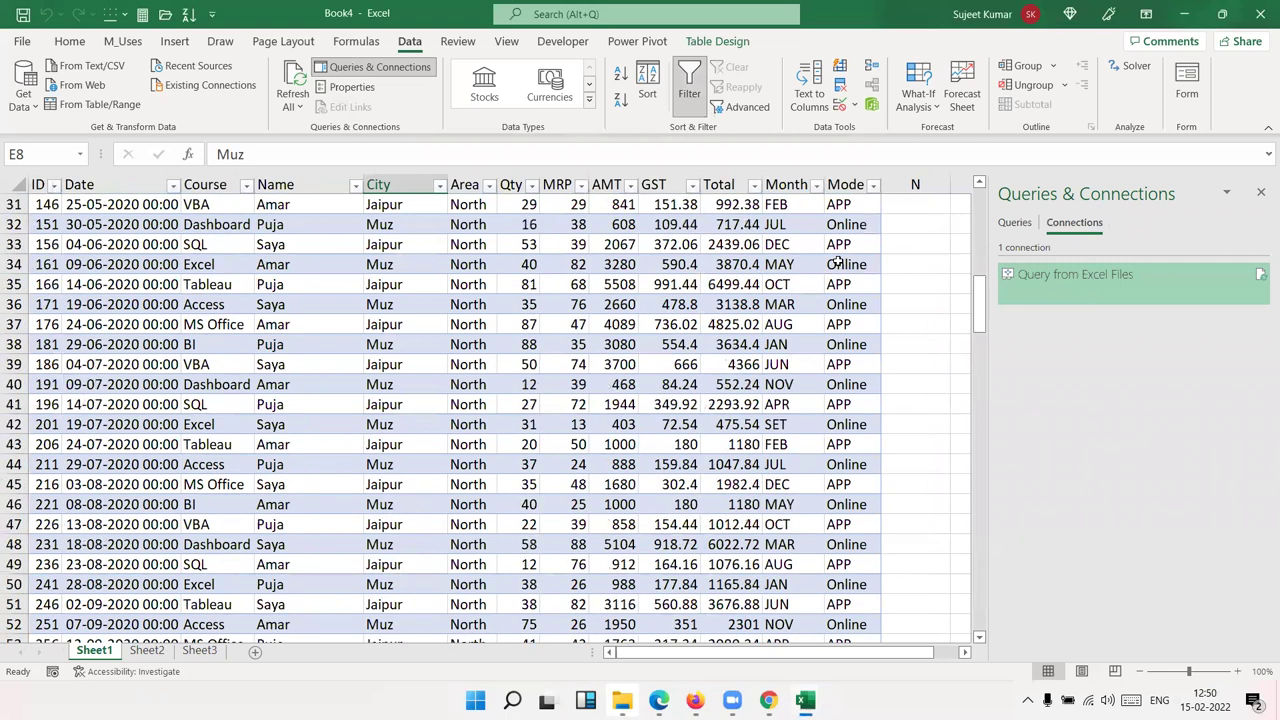
pyautogui.scroll(10, 838, 262)
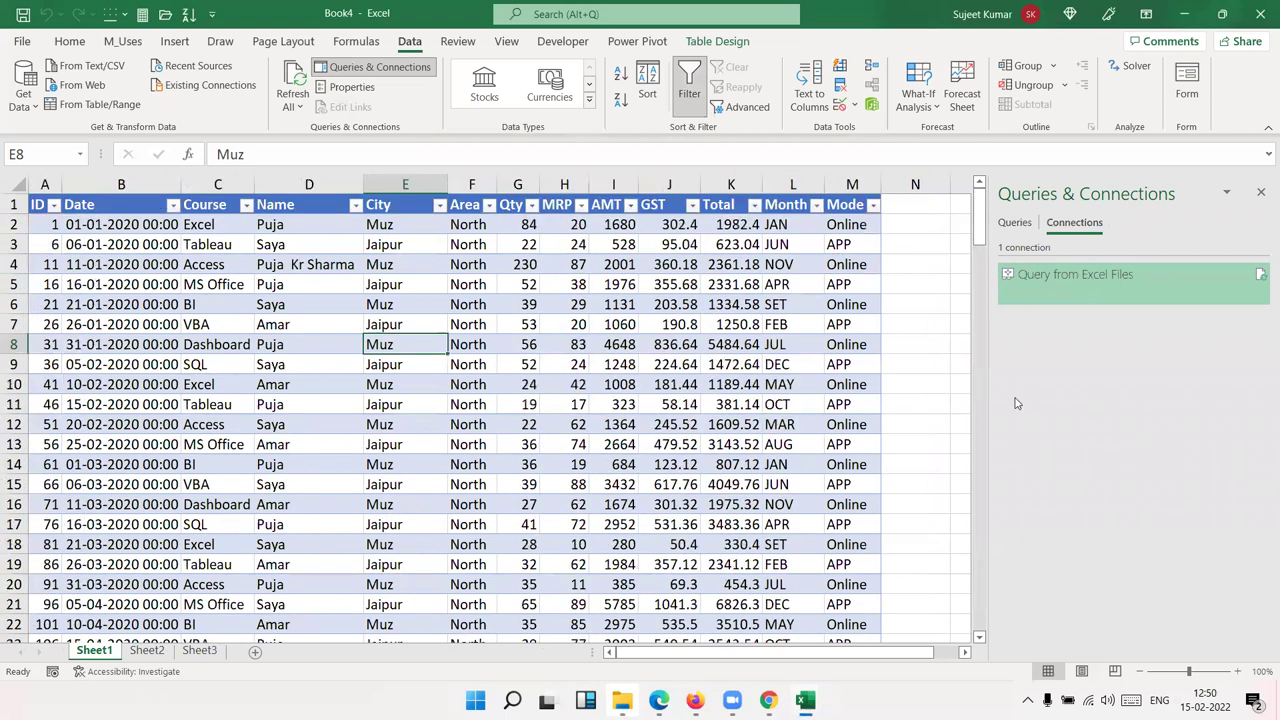
# Enter South in N1, undo the table expansion, and move the value to O1
pyautogui.click(915, 200)
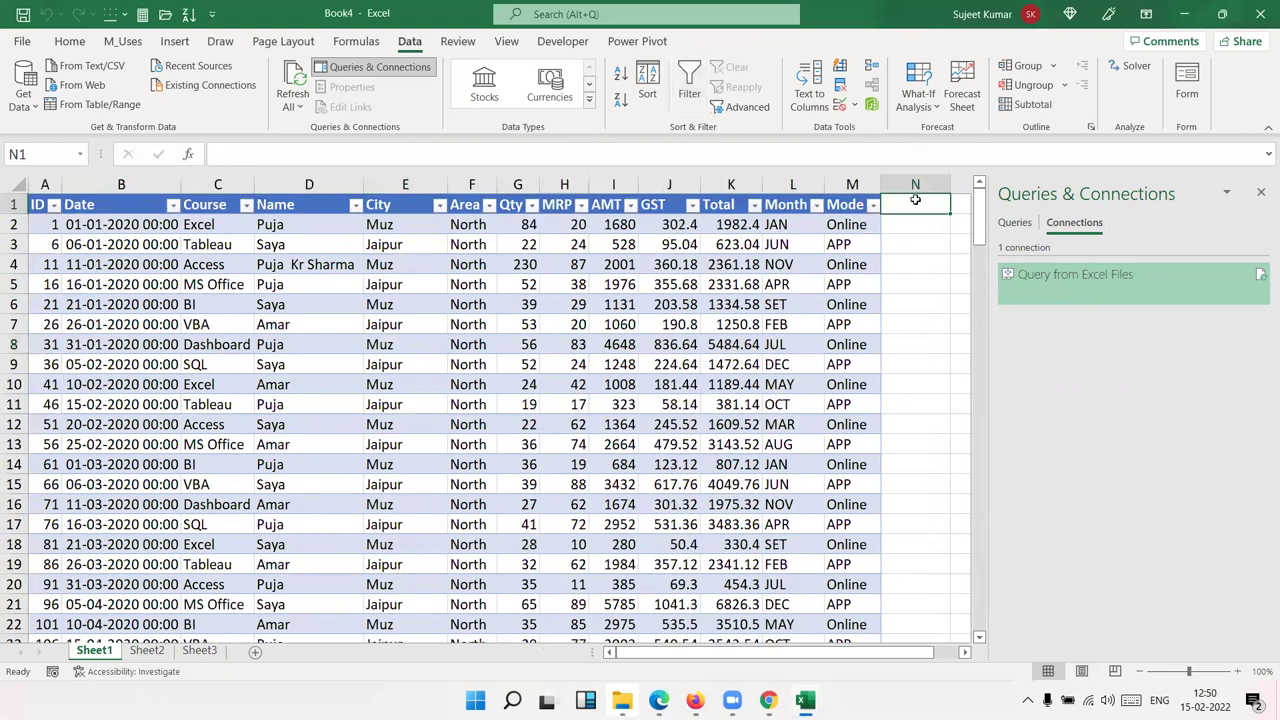
pyautogui.write('South')
pyautogui.press('Return')
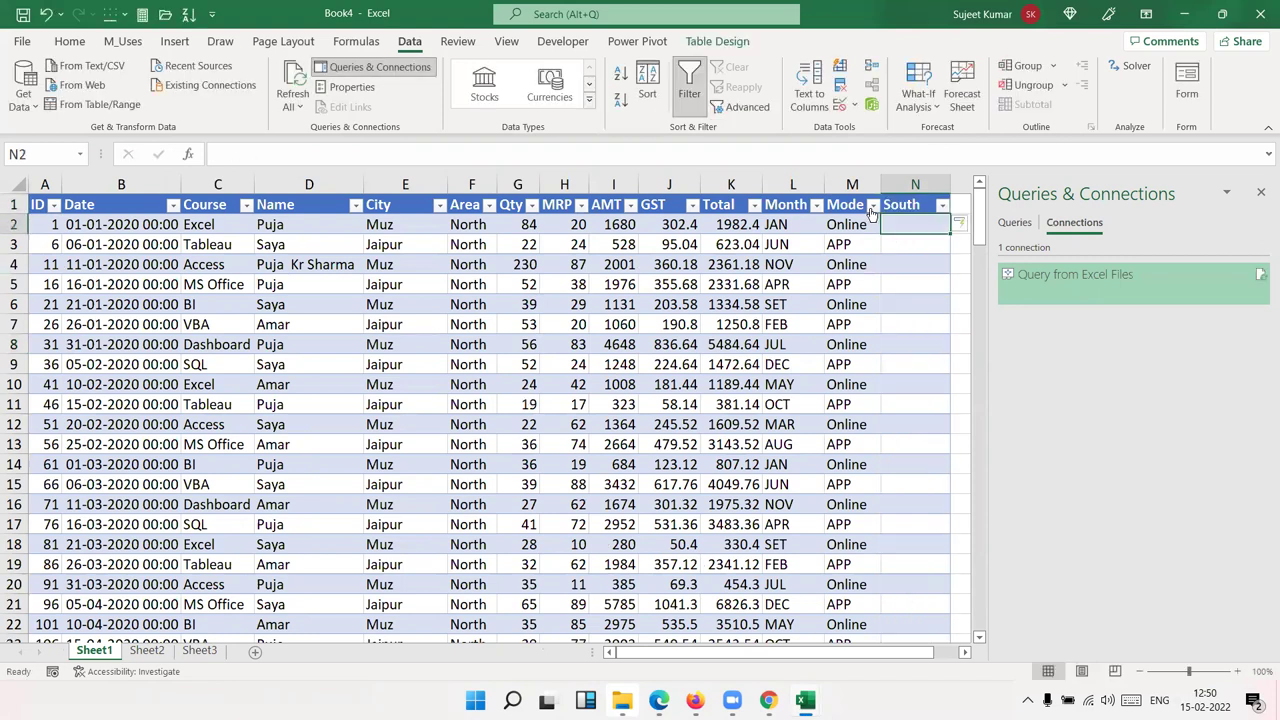
pyautogui.hotkey('ctrl', 'z')
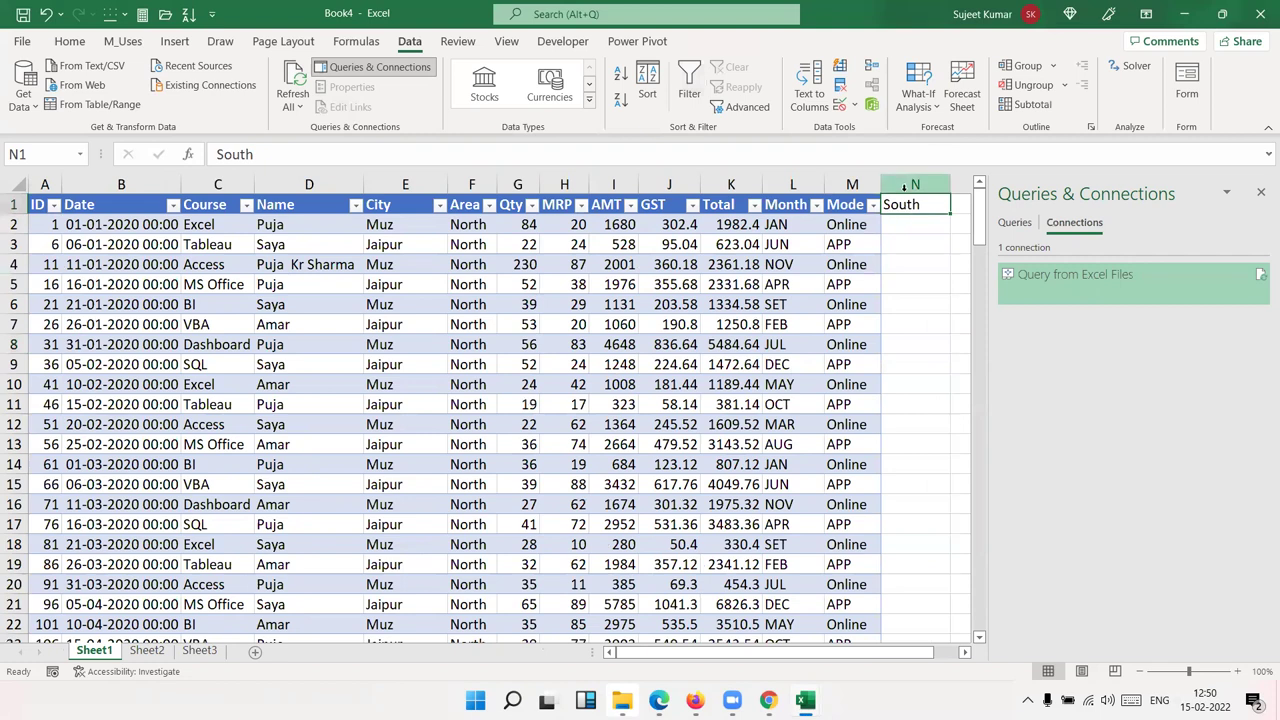
pyautogui.click(934, 262)
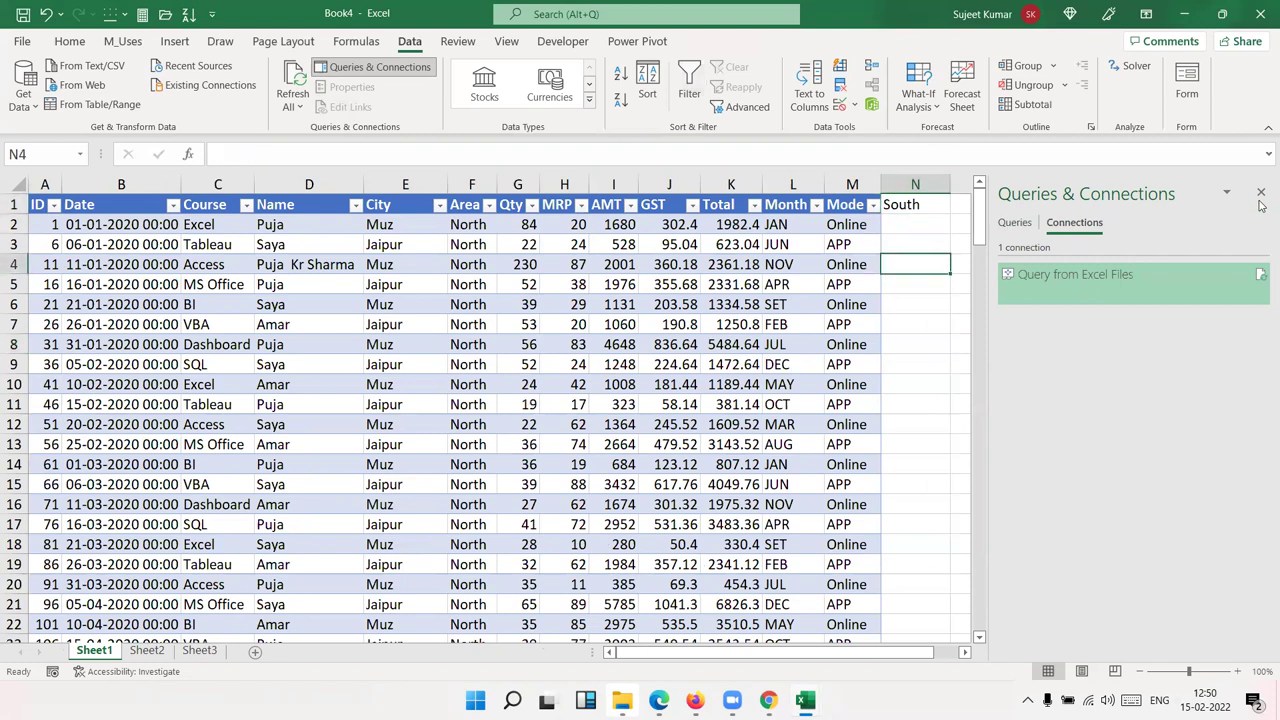
pyautogui.click(916, 208)
pyautogui.moveTo(948, 218); pyautogui.dragTo(626, 203)
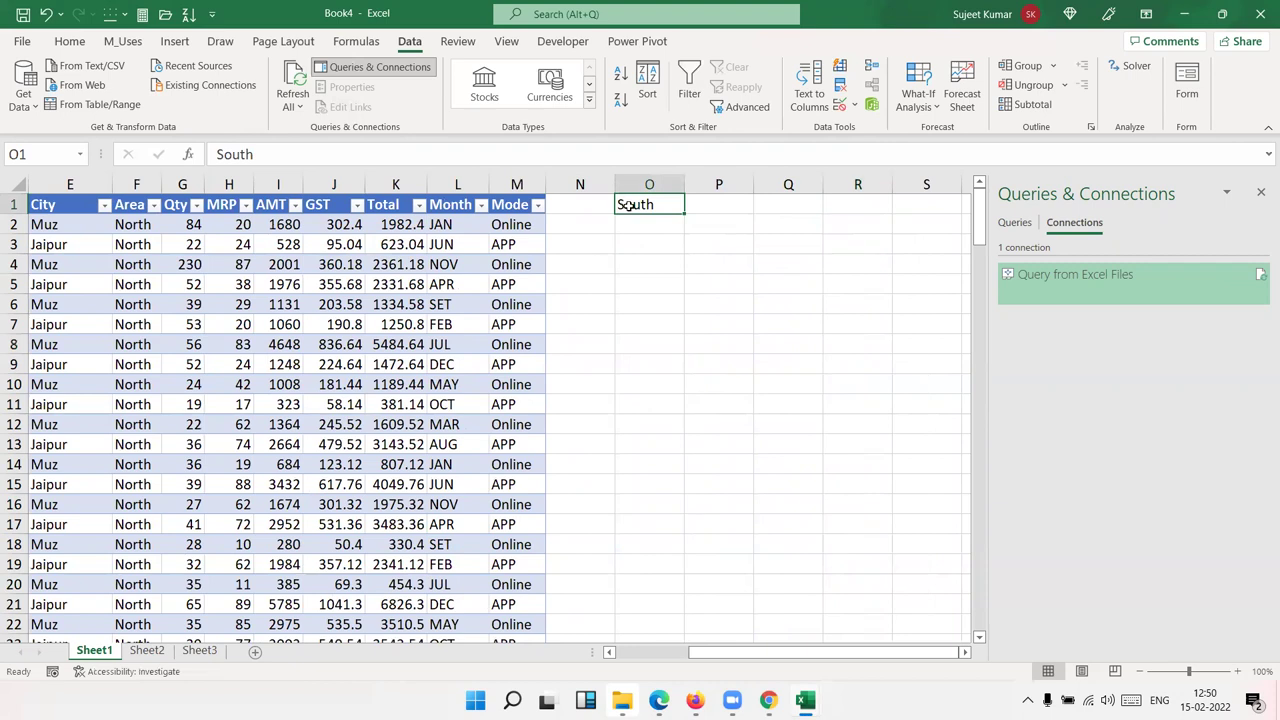
pyautogui.click(488, 264)
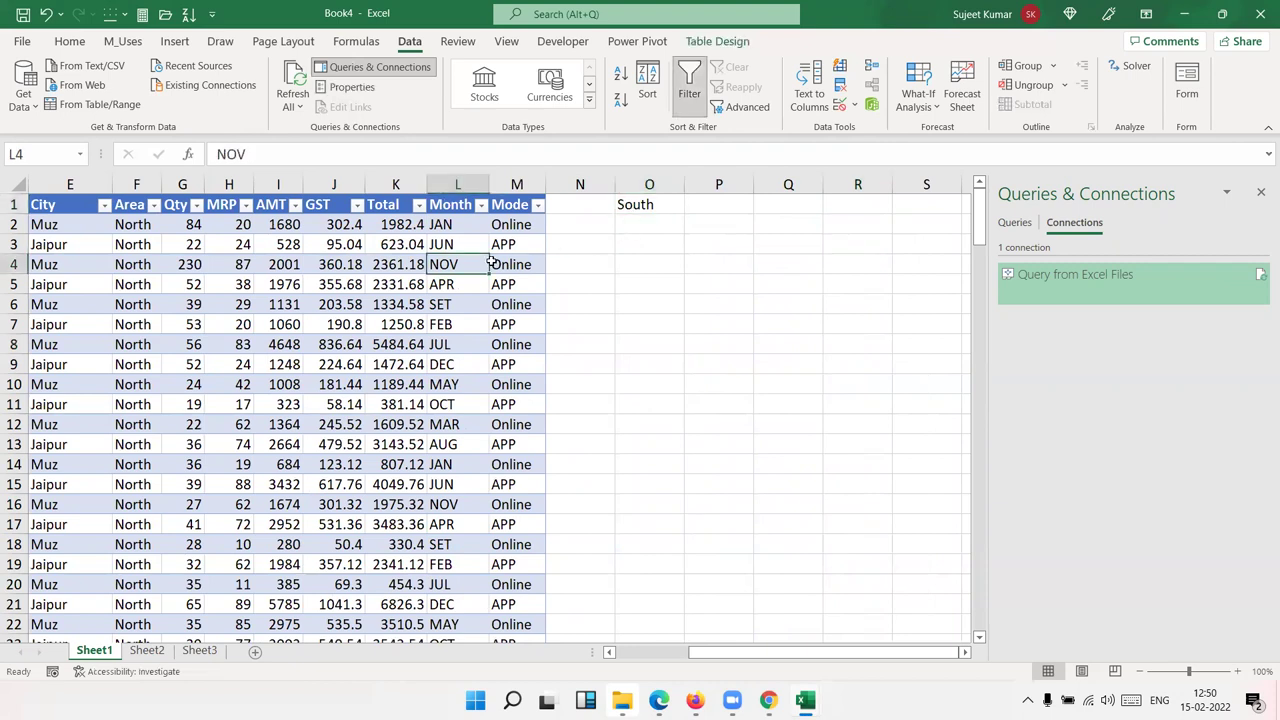
# Open the Definition tab of the 'Query from Excel Files' connection properties
pyautogui.rightClick(1048, 284)
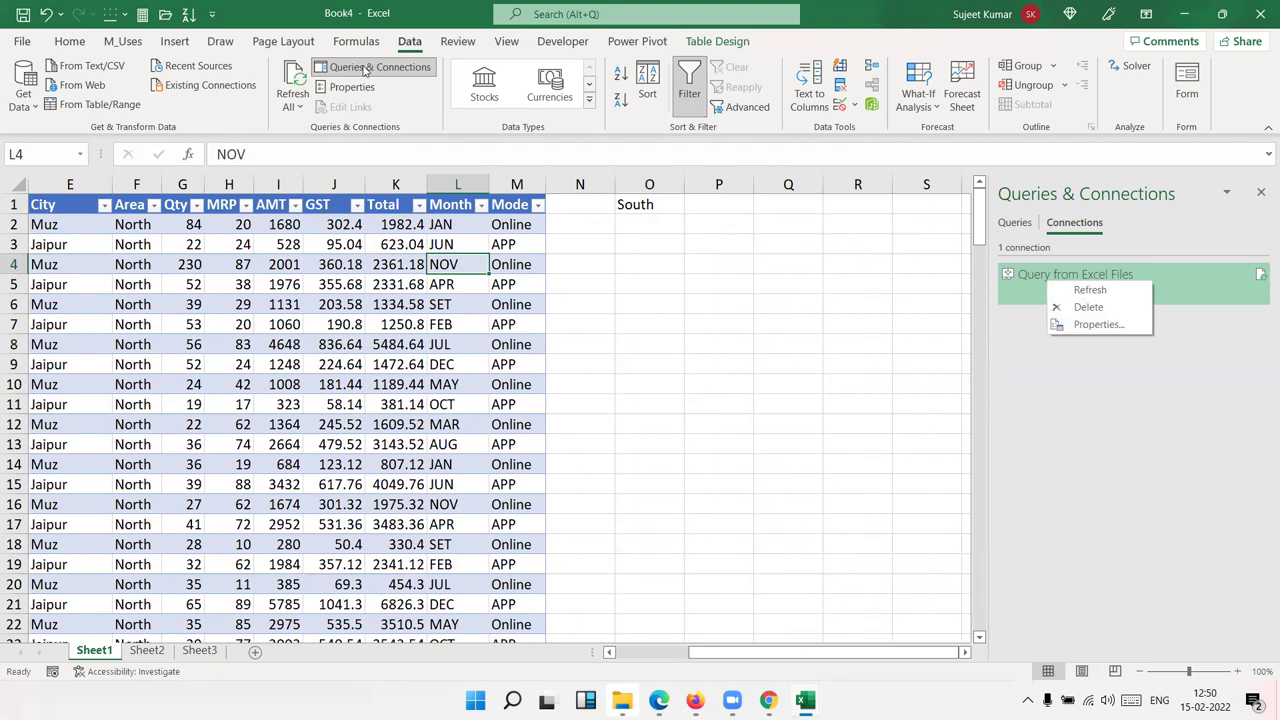
pyautogui.rightClick(1036, 277)
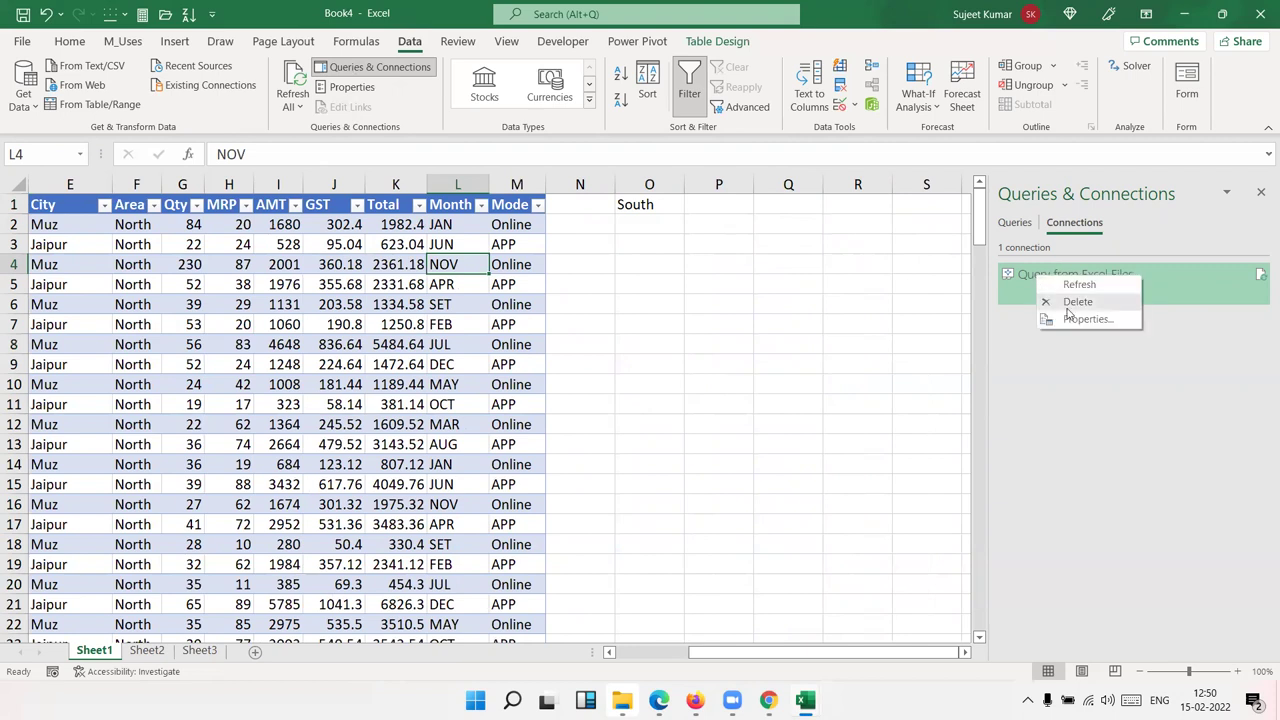
pyautogui.click(1050, 319)
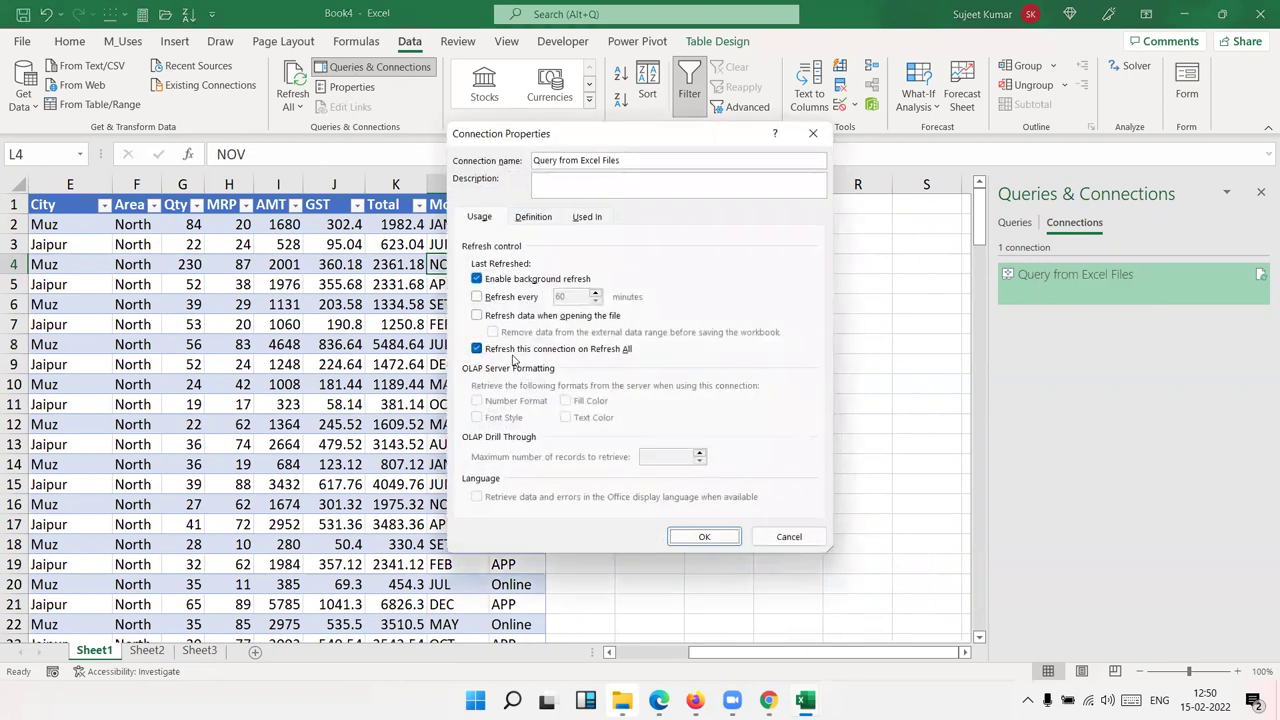
pyautogui.click(533, 217)
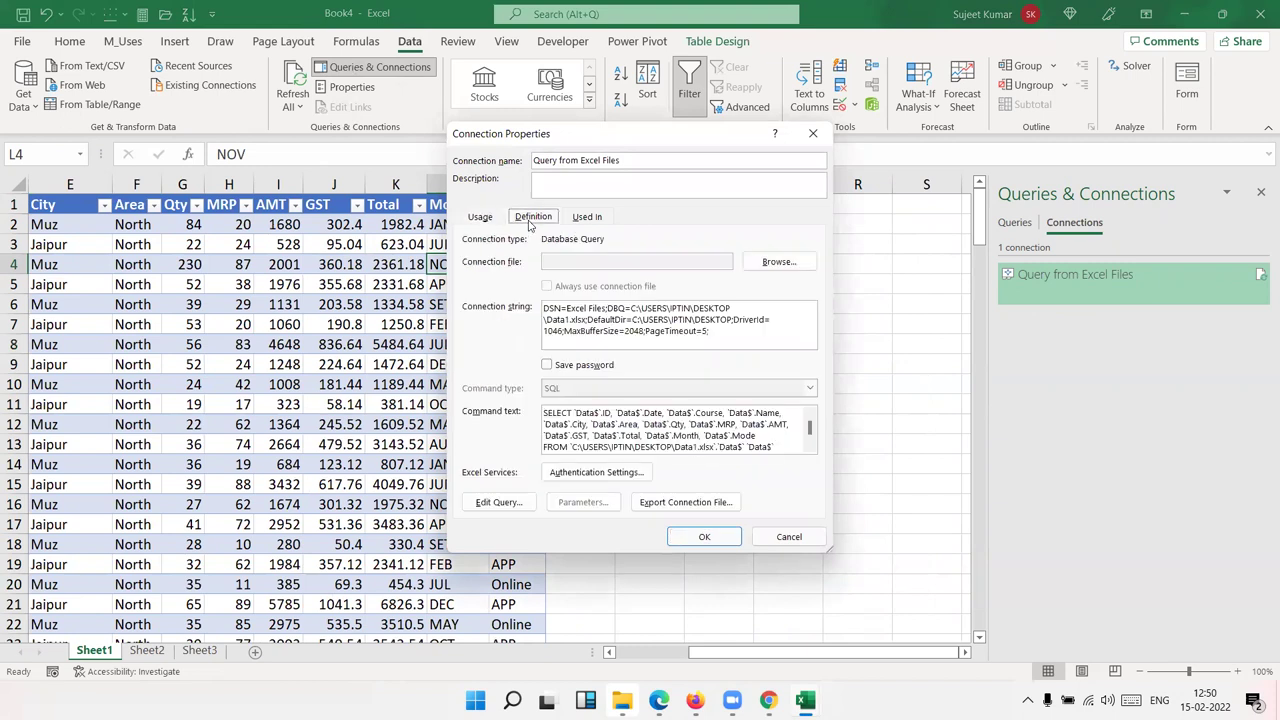
# Replace 'North' in the SQL WHERE clause with a ? parameter, making it Area=?
pyautogui.click(584, 425)
pyautogui.scroll(-1, 661, 432)
pyautogui.scroll(1, 663, 434)
pyautogui.scroll(1, 660, 436)
pyautogui.scroll(-2, 655, 440)
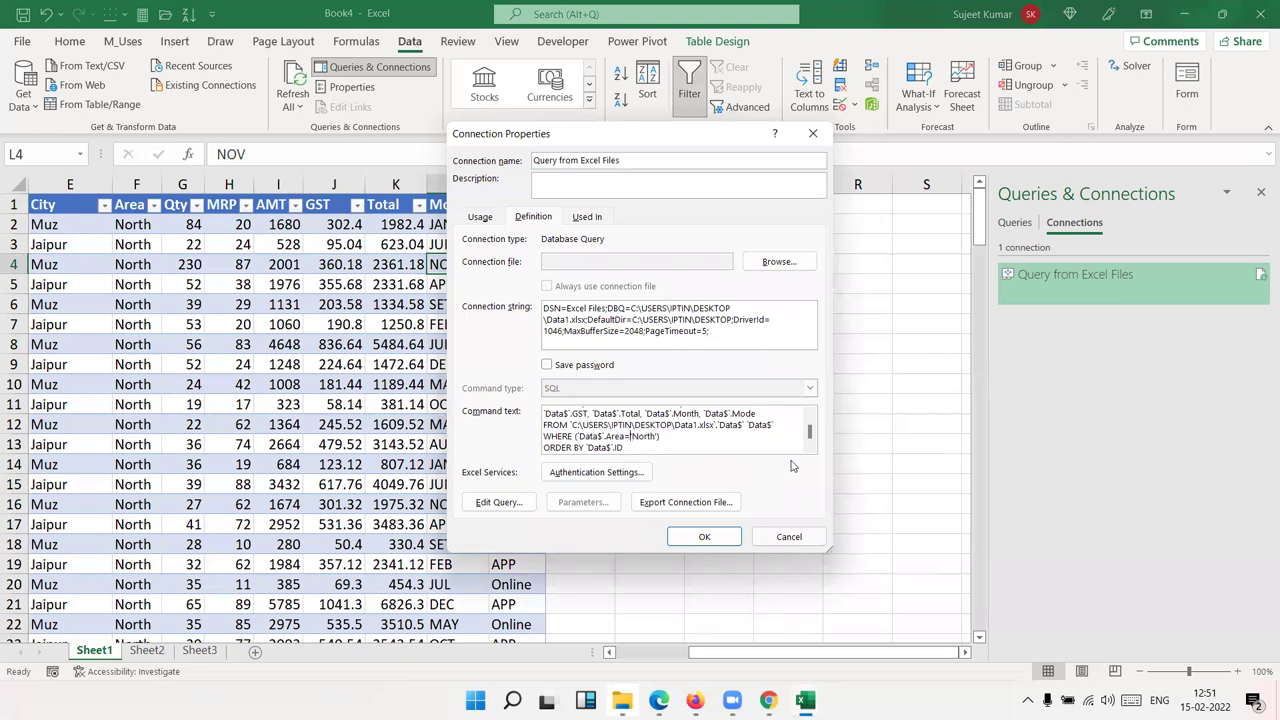
pyautogui.press('BackSpace')
pyautogui.press('BackSpace')
pyautogui.press('BackSpace')
pyautogui.press('BackSpace')
pyautogui.press('BackSpace')
pyautogui.press('Delete')
pyautogui.write('?')
# Point Parameter1 to cell O1, keep that reference, and refresh automatically when O1 changes
pyautogui.click(730, 540)
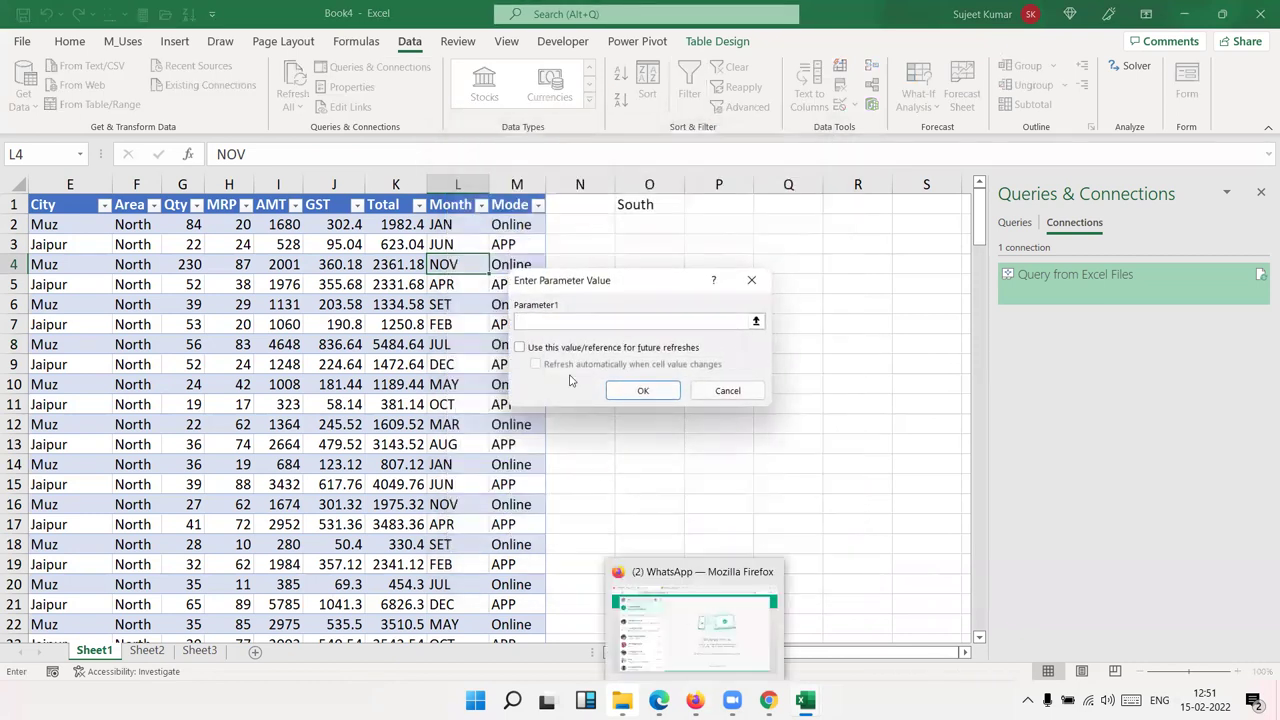
pyautogui.click(648, 204)
pyautogui.click(583, 348)
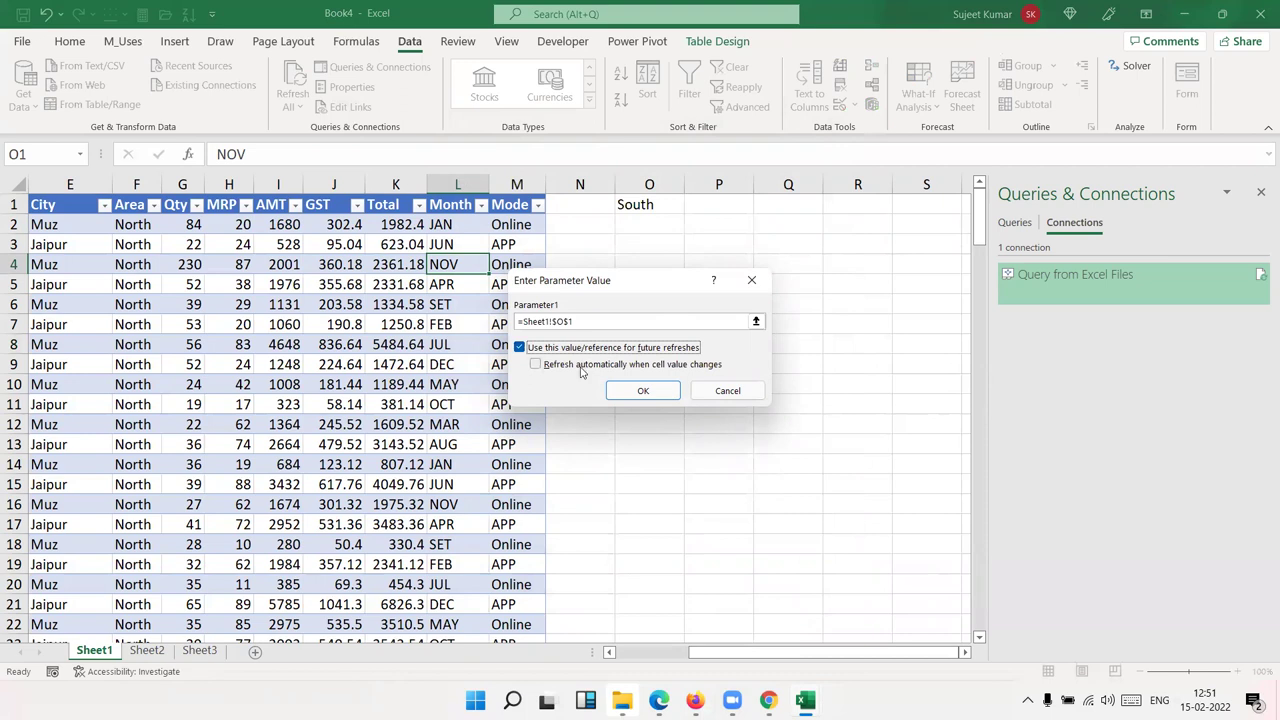
pyautogui.click(579, 366)
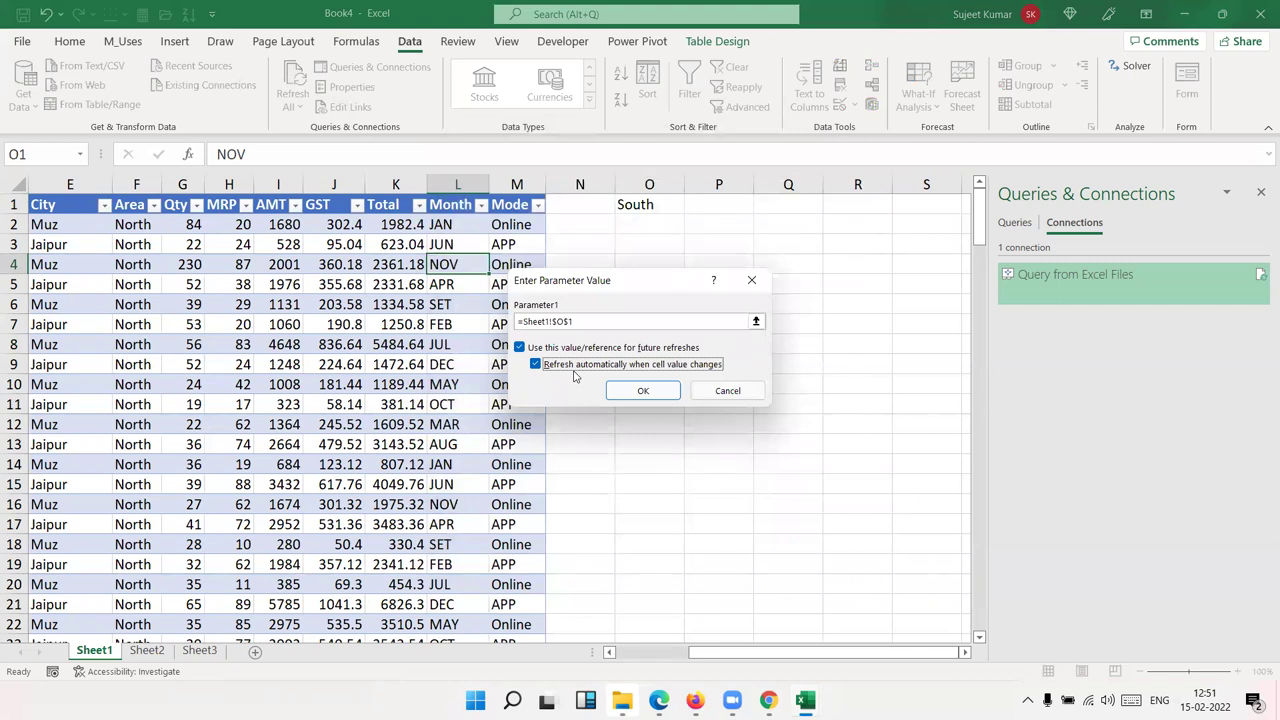
pyautogui.click(633, 390)
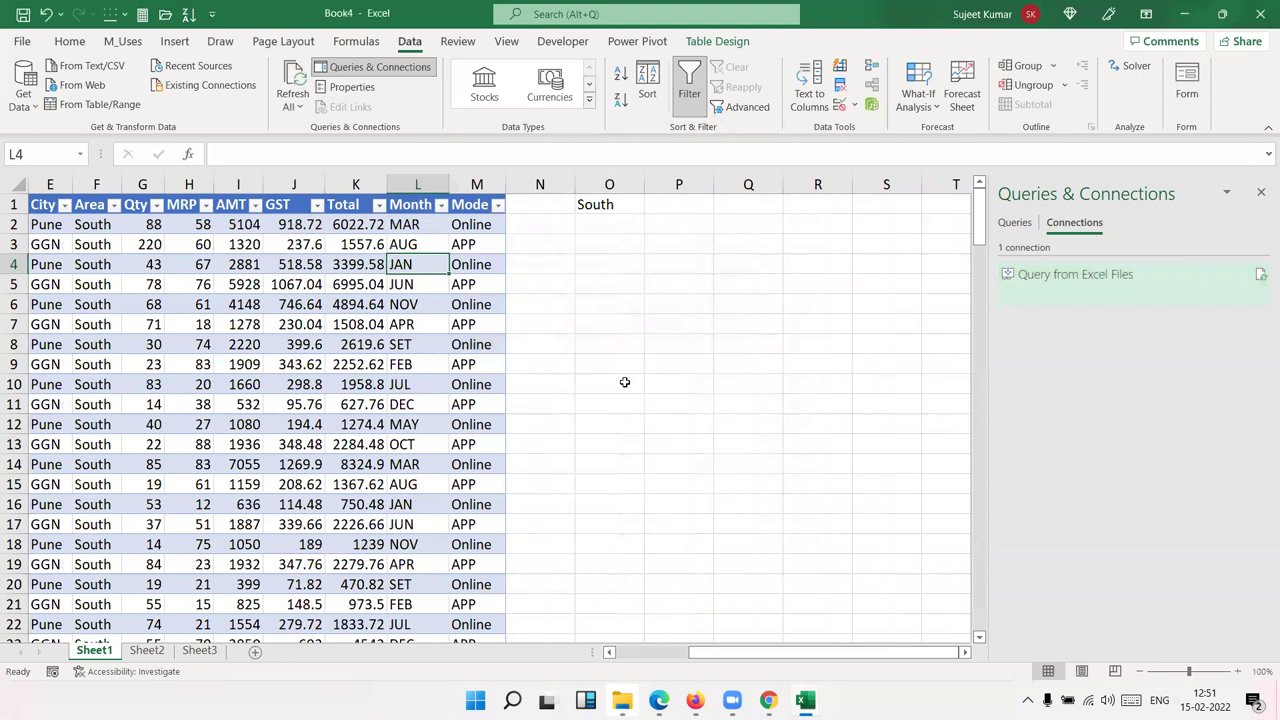
# Enter East in cell O1 to refilter the table
pyautogui.click(185, 280)
pyautogui.press('Left')
pyautogui.press('Left')
pyautogui.press('Left')
pyautogui.press('Left')
pyautogui.press('Left')
pyautogui.press('Left')
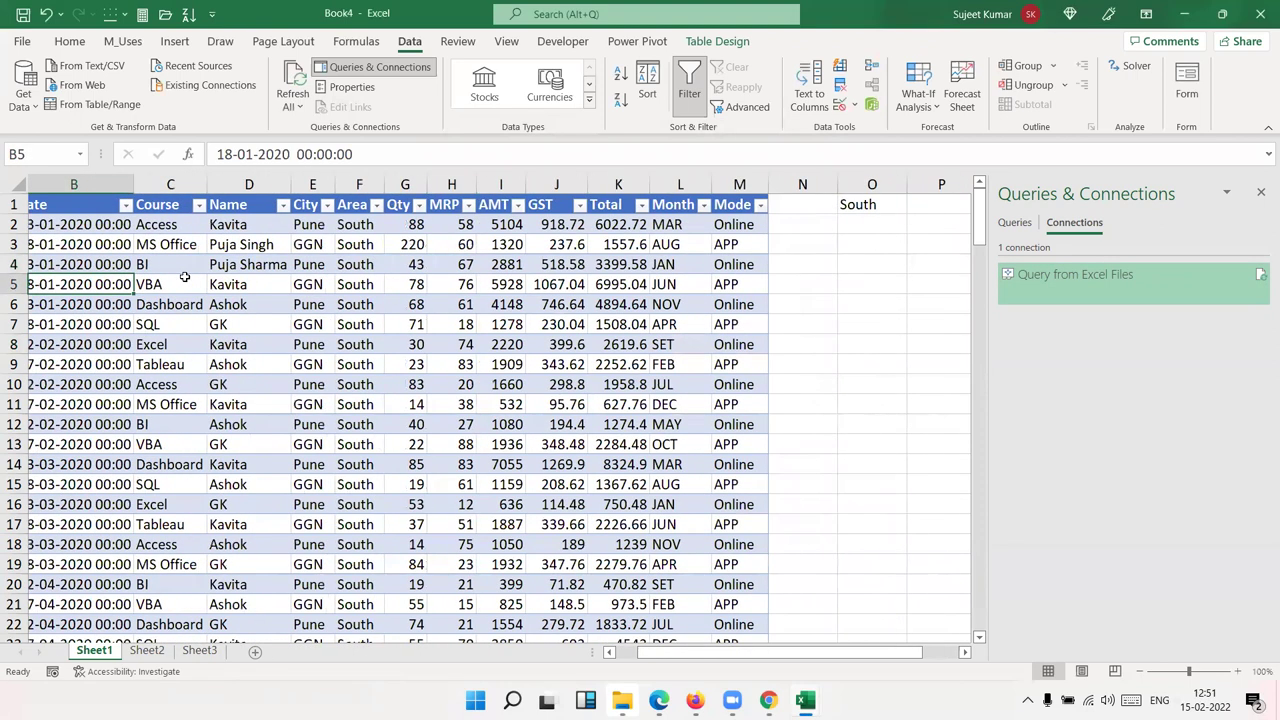
pyautogui.press('Right')
pyautogui.press('Right')
pyautogui.press('Right')
pyautogui.press('Right')
pyautogui.press('Right')
pyautogui.press('Right')
pyautogui.press('Right')
pyautogui.press('Right')
pyautogui.press('Right')
pyautogui.press('Right')
pyautogui.press('Right')
pyautogui.press('Right')
pyautogui.press('Right')
pyautogui.press('Up')
pyautogui.press('Up')
pyautogui.press('Up')
pyautogui.press('Up')
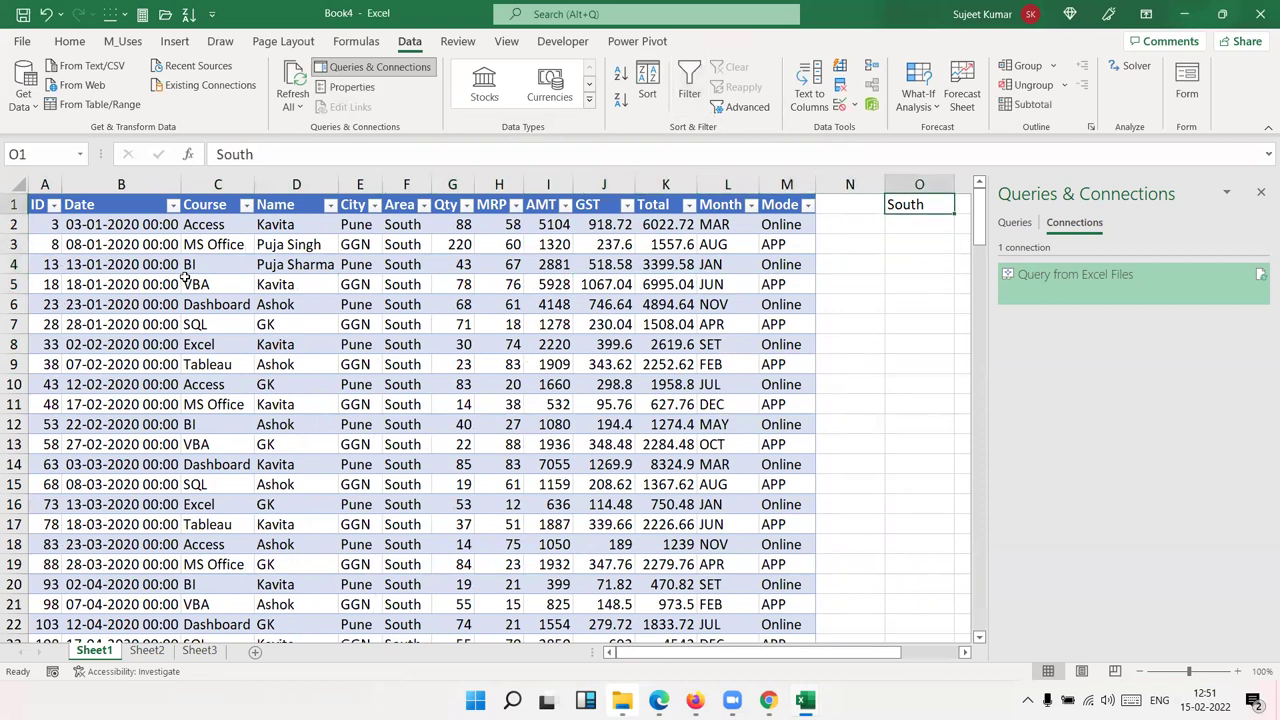
pyautogui.write('East')
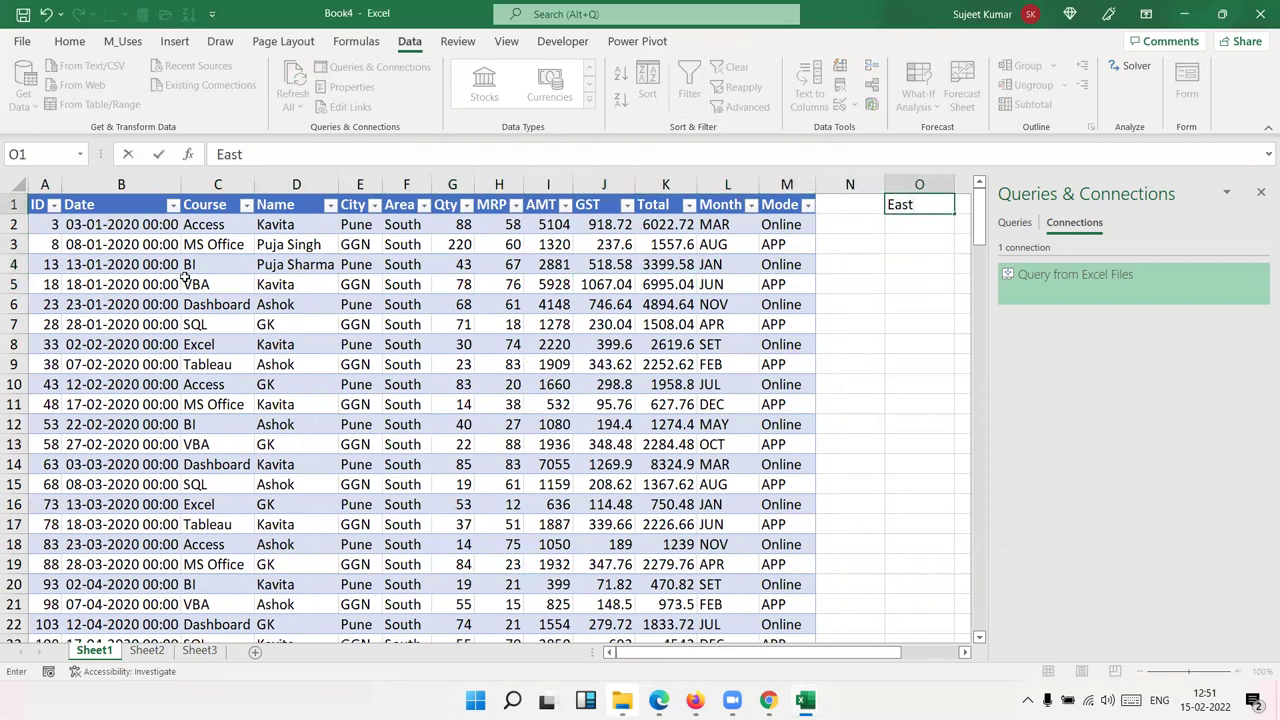
pyautogui.press('Return')
# Replace the O1 value with North, correcting a typo, so North rows load
pyautogui.press('Up')
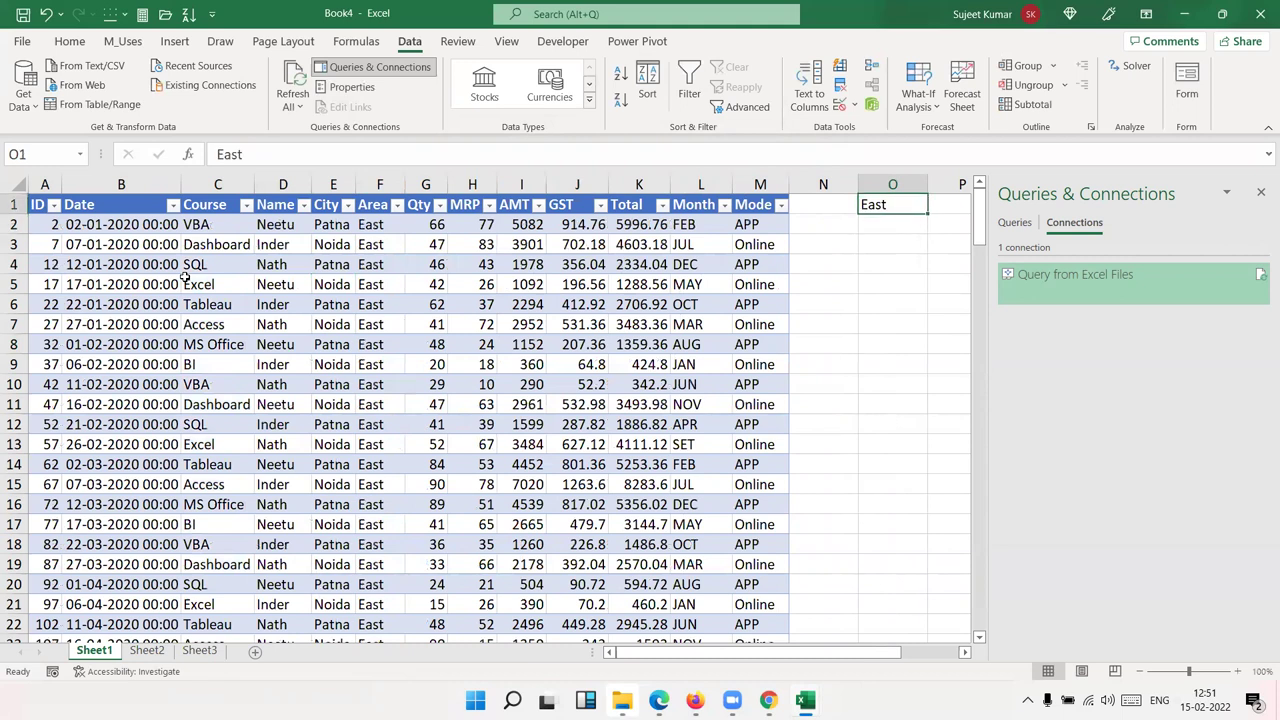
pyautogui.write('NMo')
pyautogui.press('BackSpace')
pyautogui.press('BackSpace')
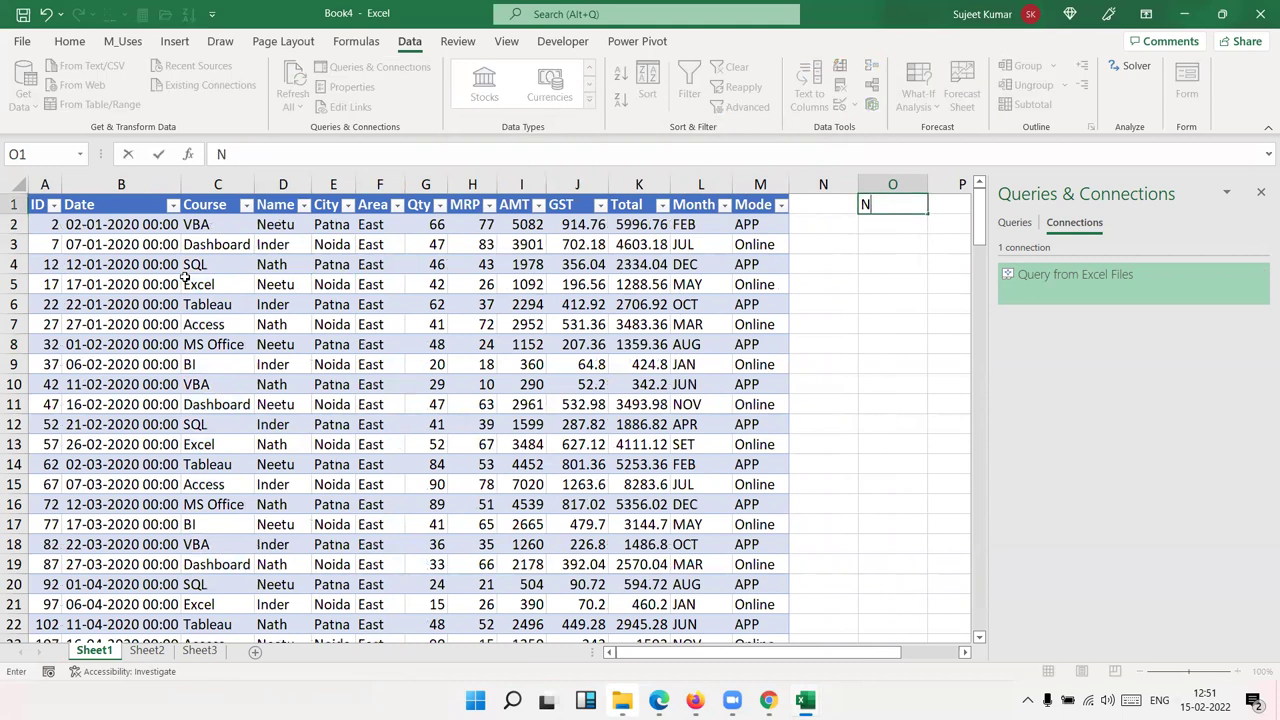
pyautogui.write('oth')
pyautogui.press('Return')
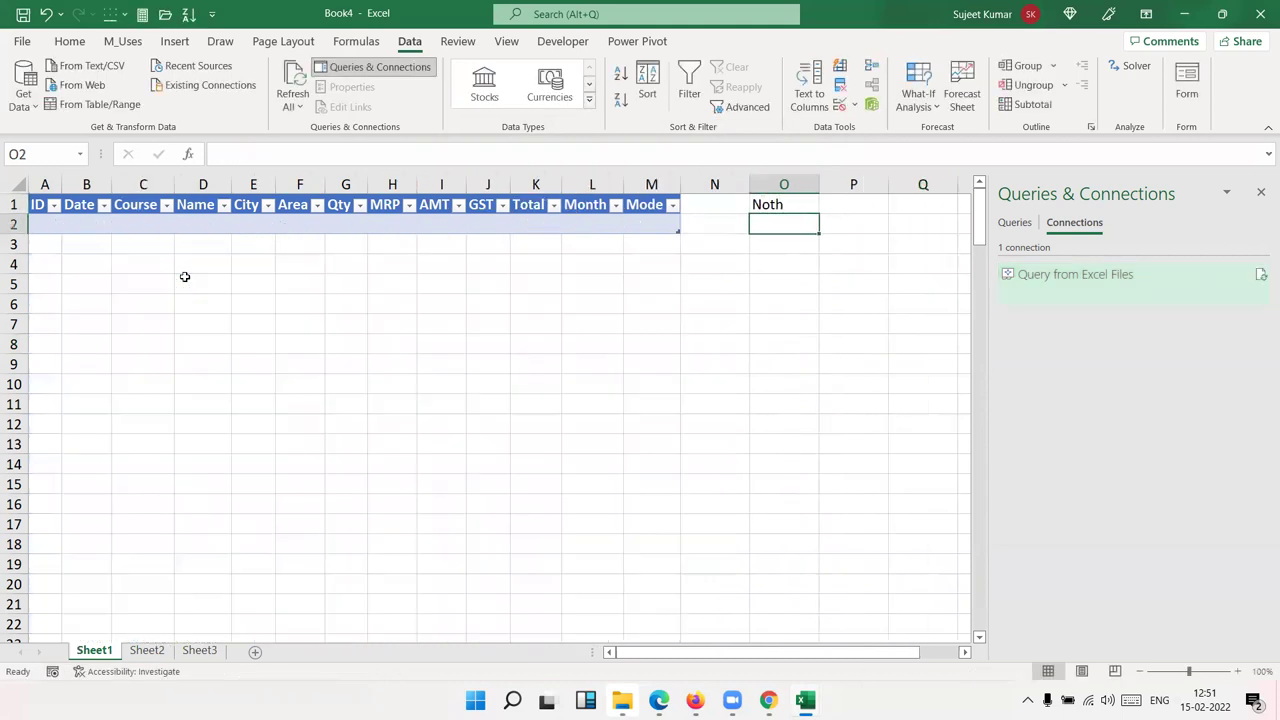
pyautogui.press('Up')
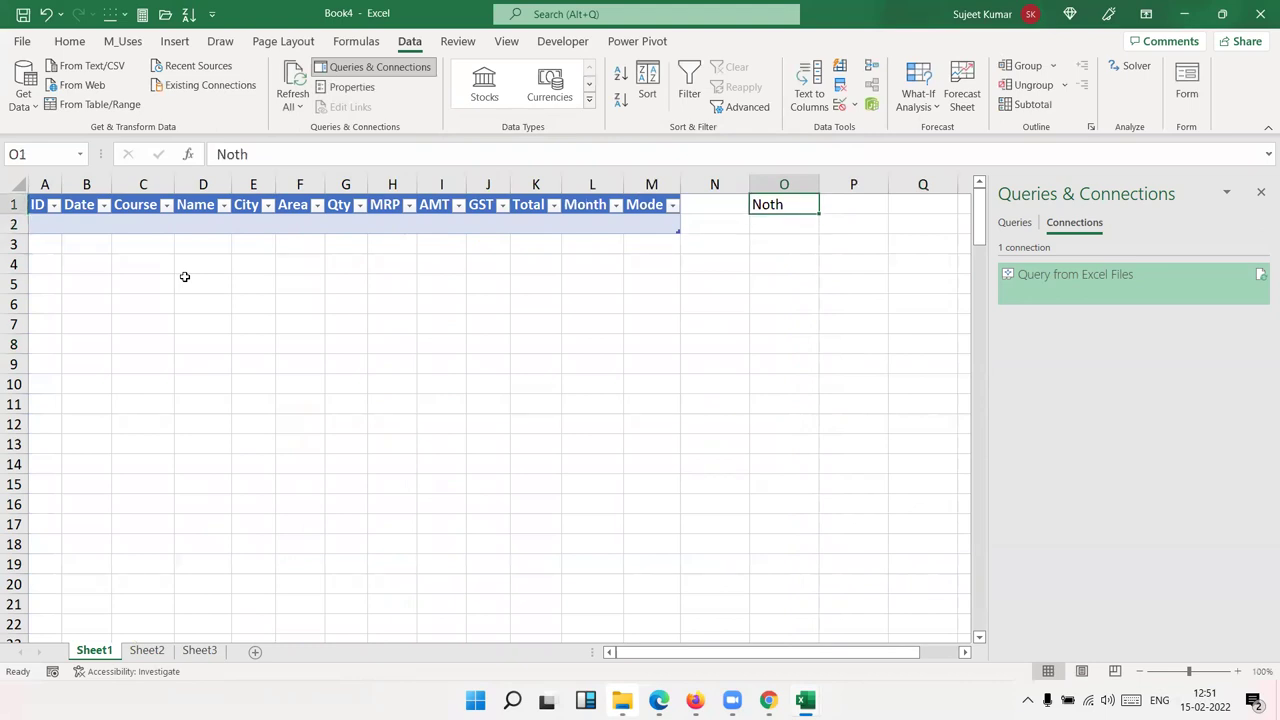
pyautogui.write('North')
pyautogui.press('Return')
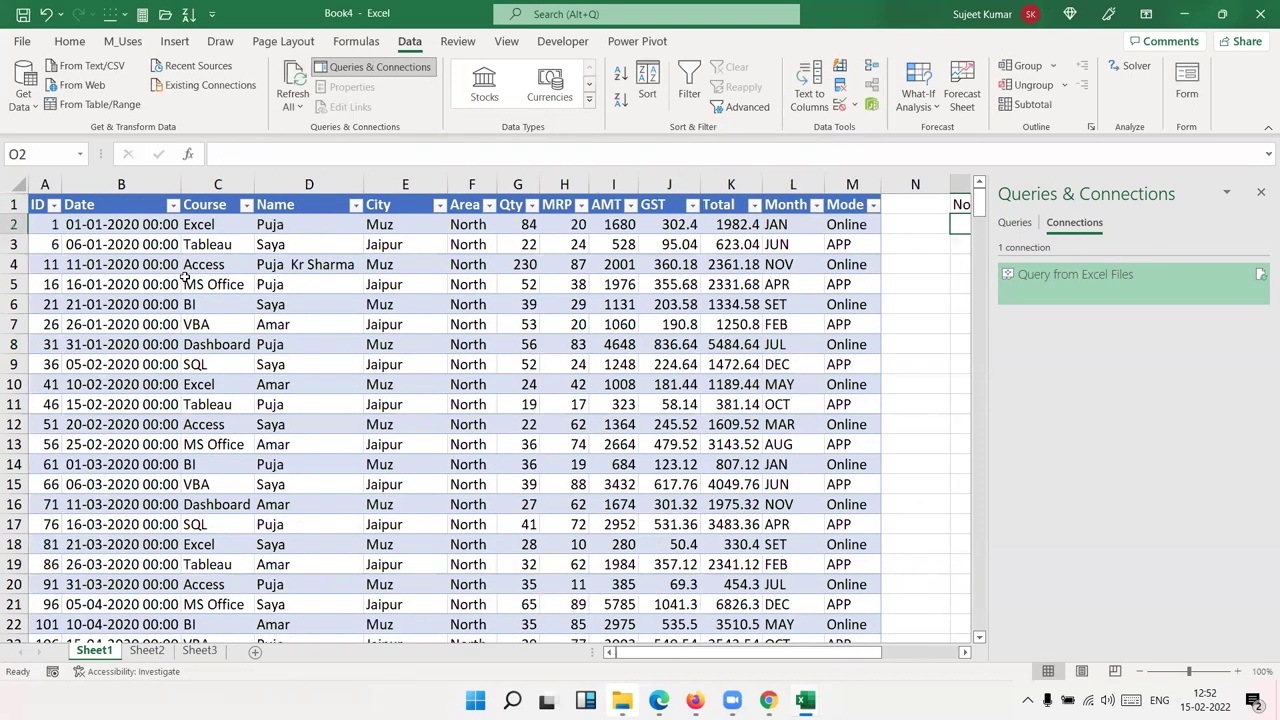
pyautogui.press('Up')
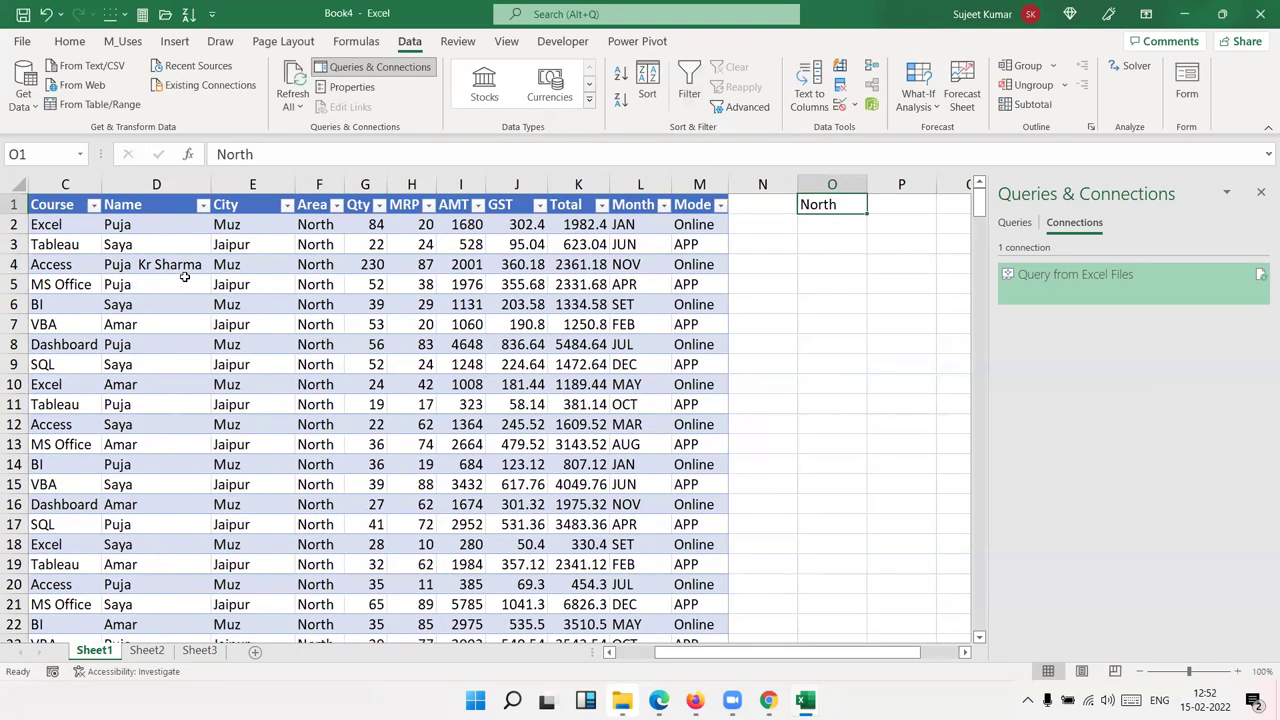